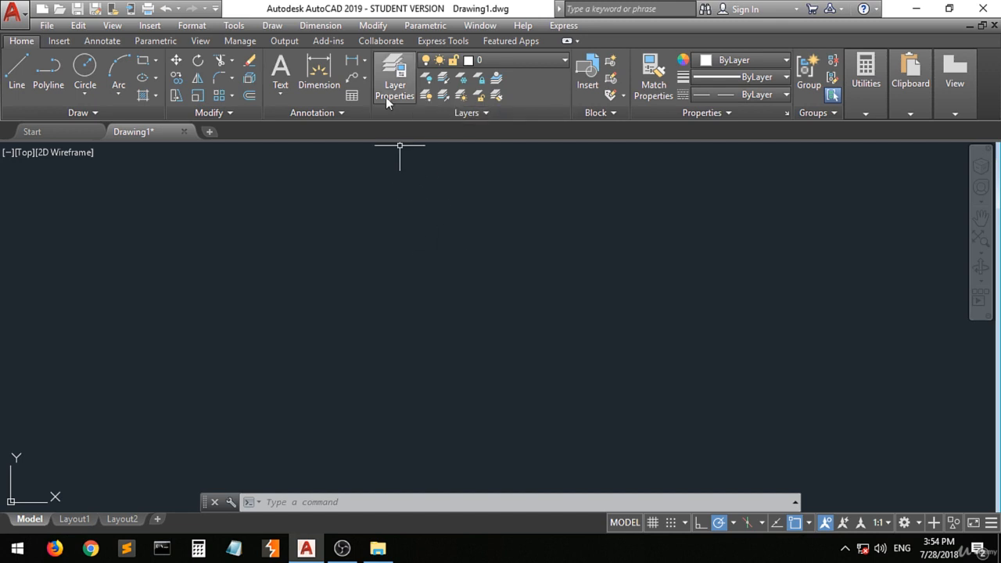
Step: Toggle the freeze state of the "drawing" layer several times, leaving the layer thawed
left_click(556, 59)
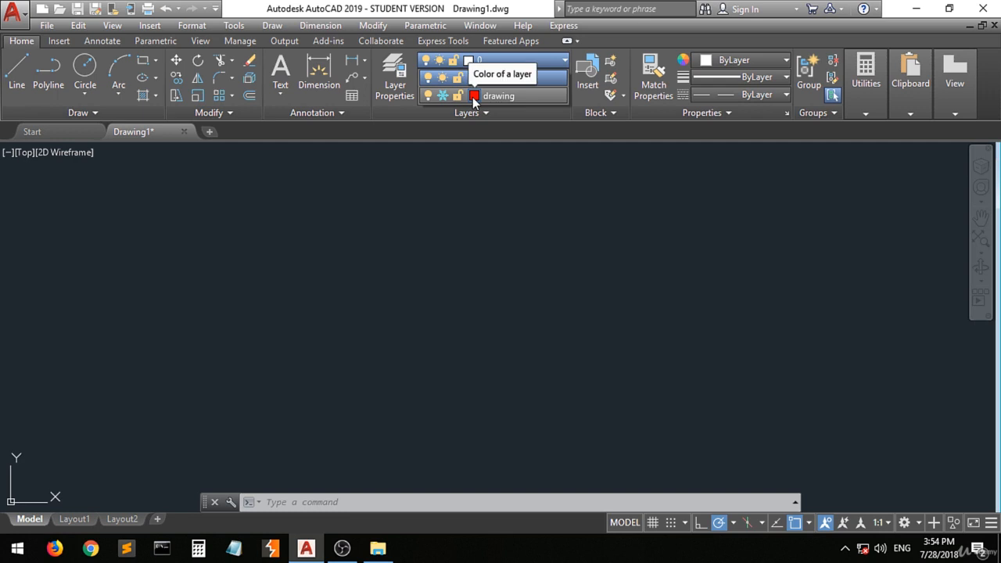
left_click(428, 96)
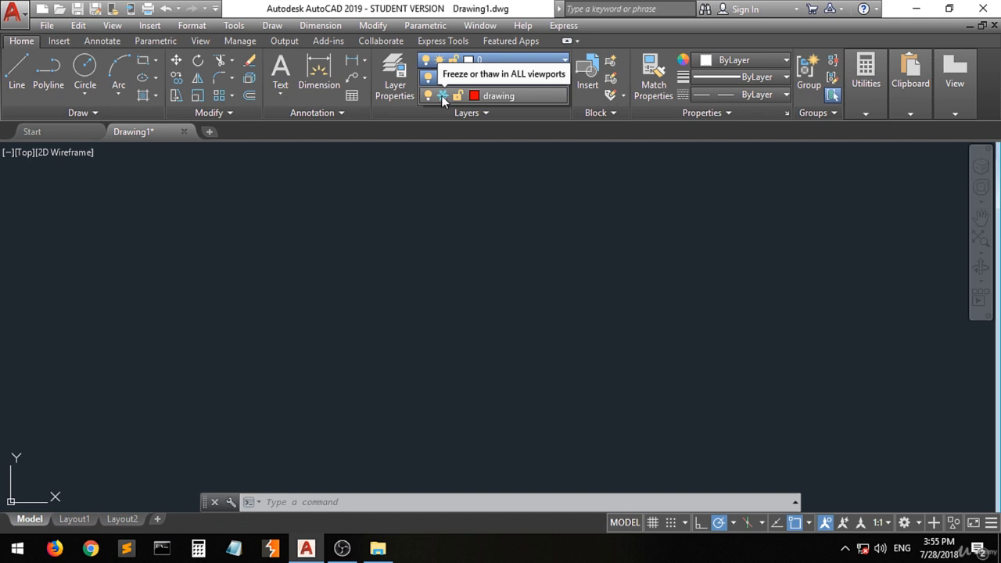
left_click(443, 98)
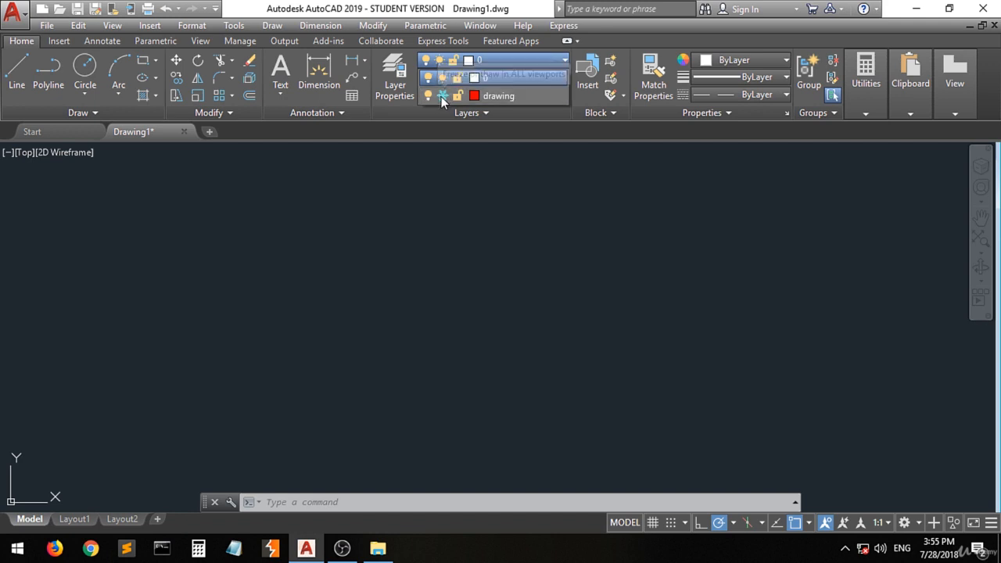
left_click(441, 96)
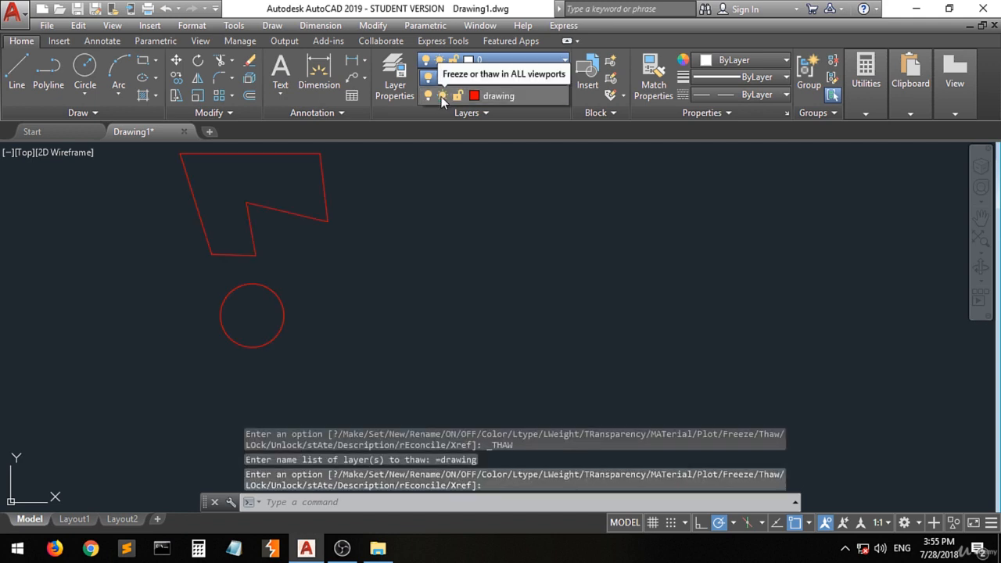
left_click(442, 97)
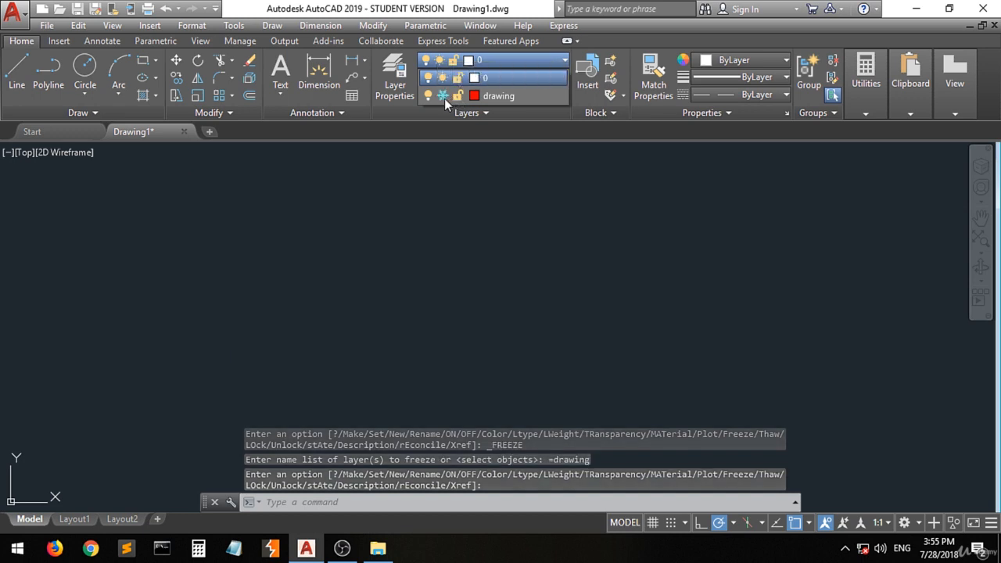
left_click(444, 98)
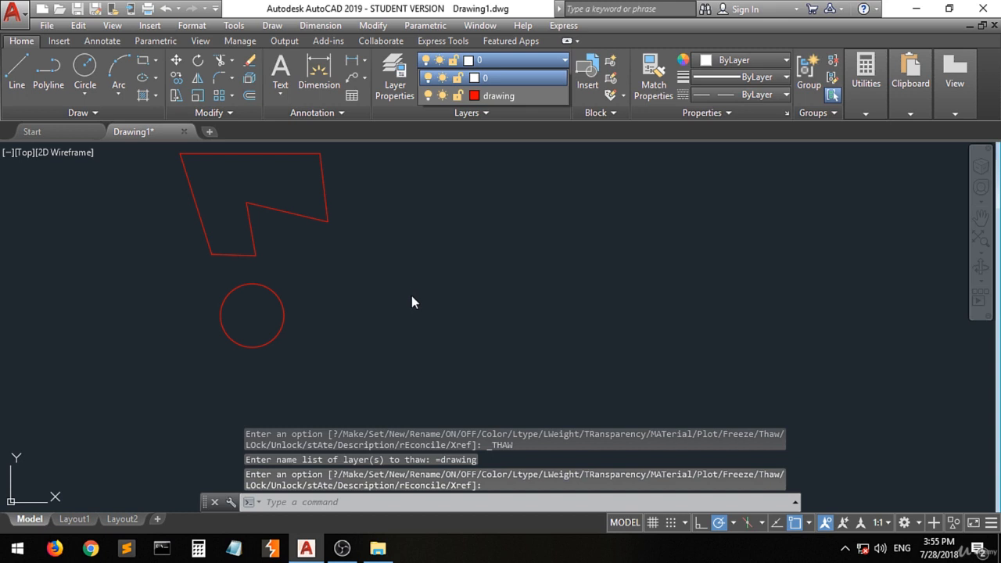
left_click(560, 60)
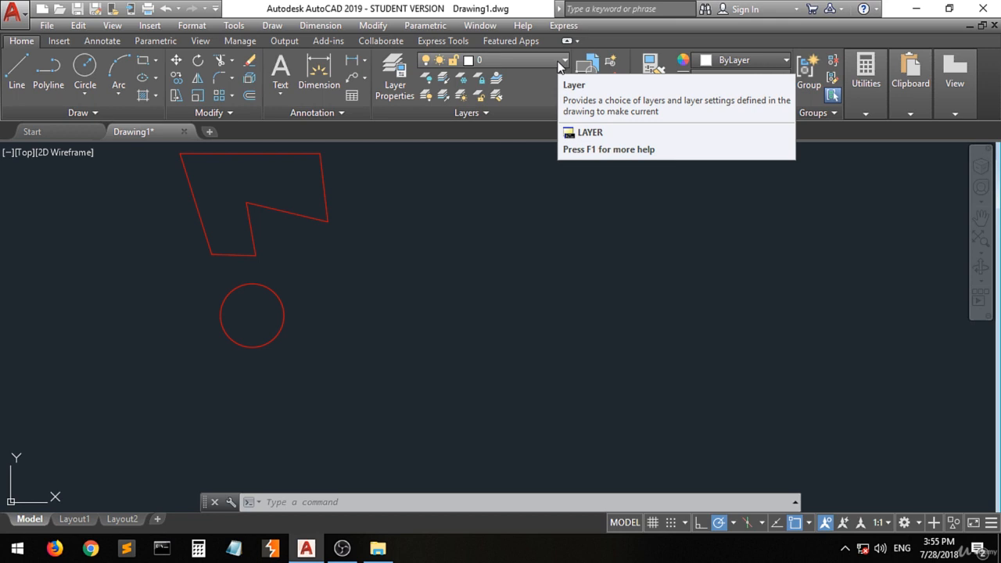
Step: Make the "drawing" layer current and switch the current layer back to 0
left_click(560, 61)
left_click(524, 99)
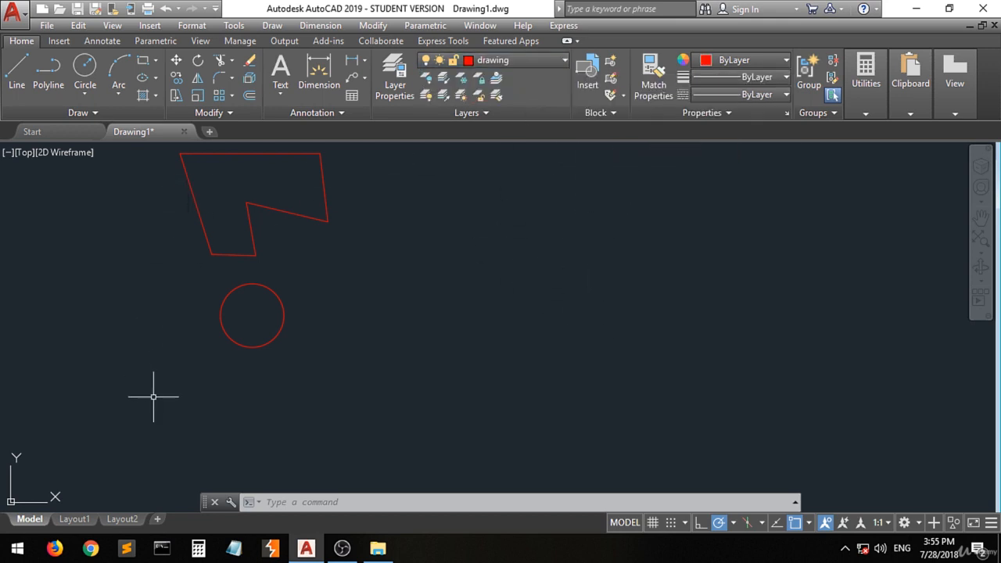
left_click(541, 59)
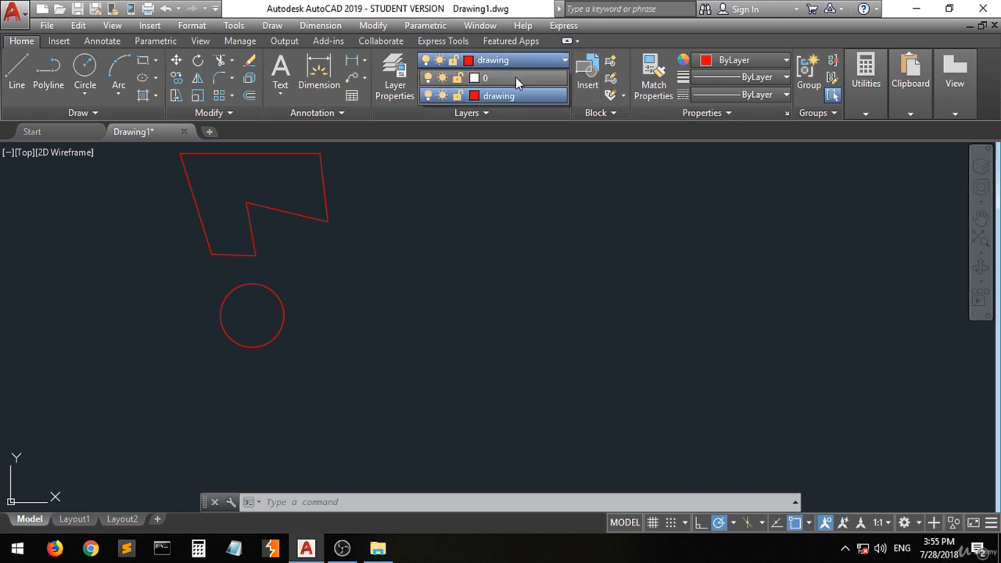
left_click(514, 77)
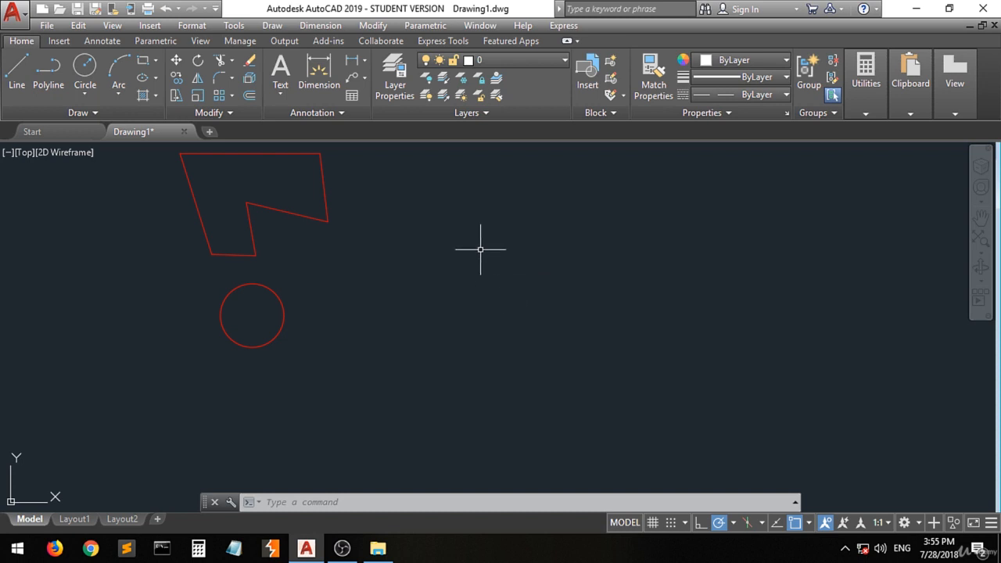
Step: Draw a closed four-sided outline with the Line tool on layer 0, in the empty area beside the red shapes
left_click(16, 70)
left_click(458, 382)
left_click(576, 227)
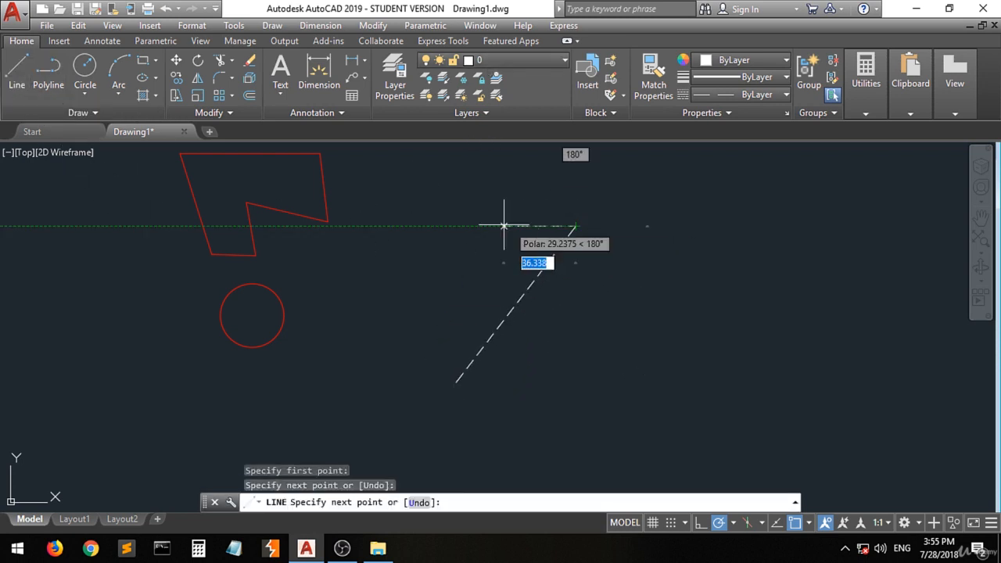
left_click(455, 226)
left_click(423, 335)
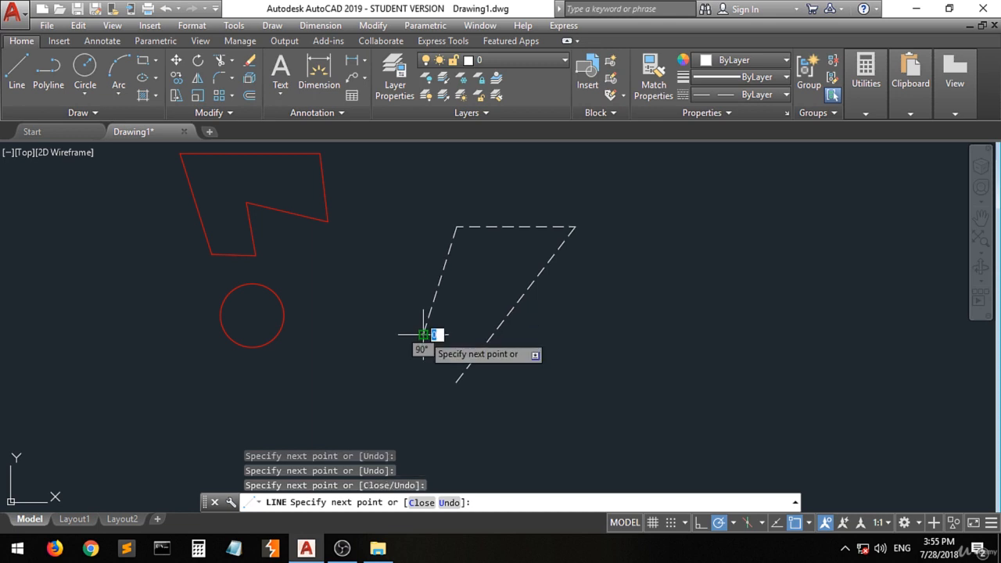
left_click(456, 381)
key("Return")
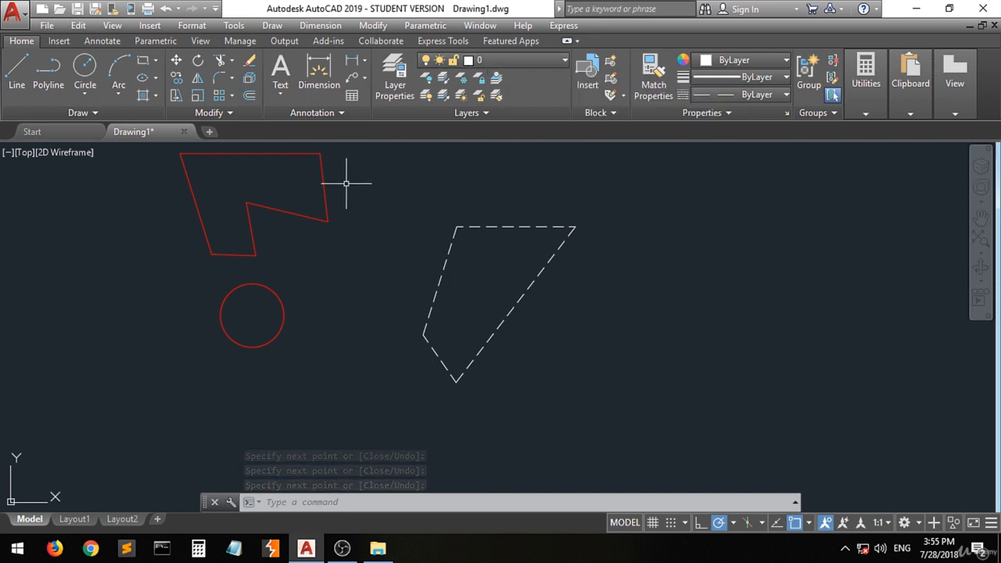
Step: Make the "drawing" layer current and draw a closed four-sided outline of lines between the circle and the dashed shape
left_click(553, 63)
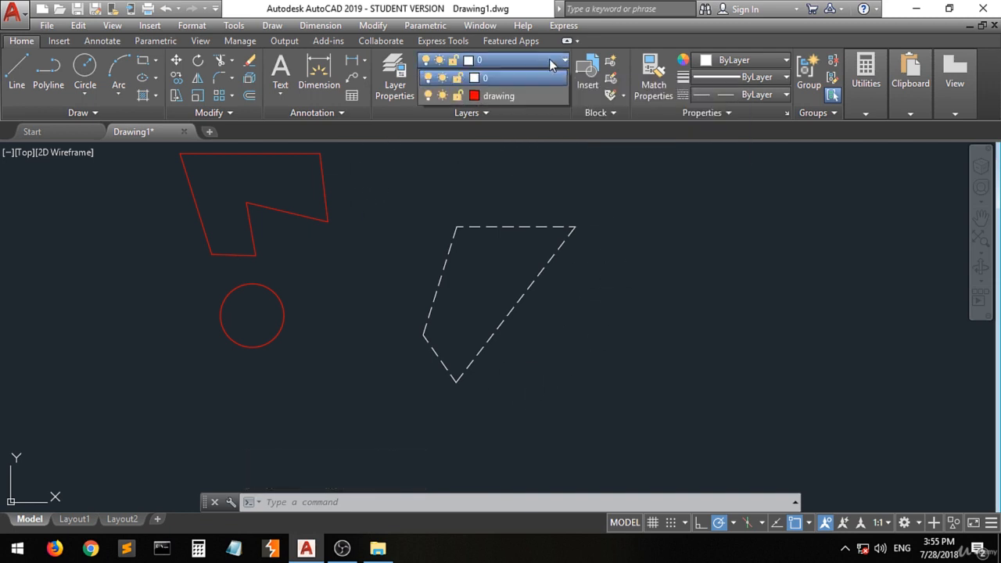
left_click(517, 96)
left_click(13, 76)
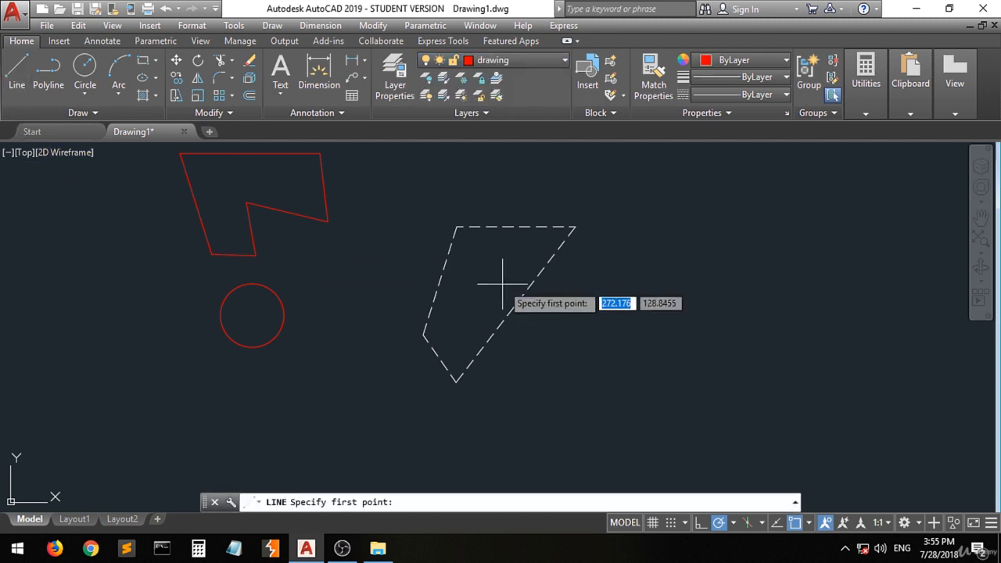
left_click(364, 338)
left_click(340, 407)
left_click(432, 422)
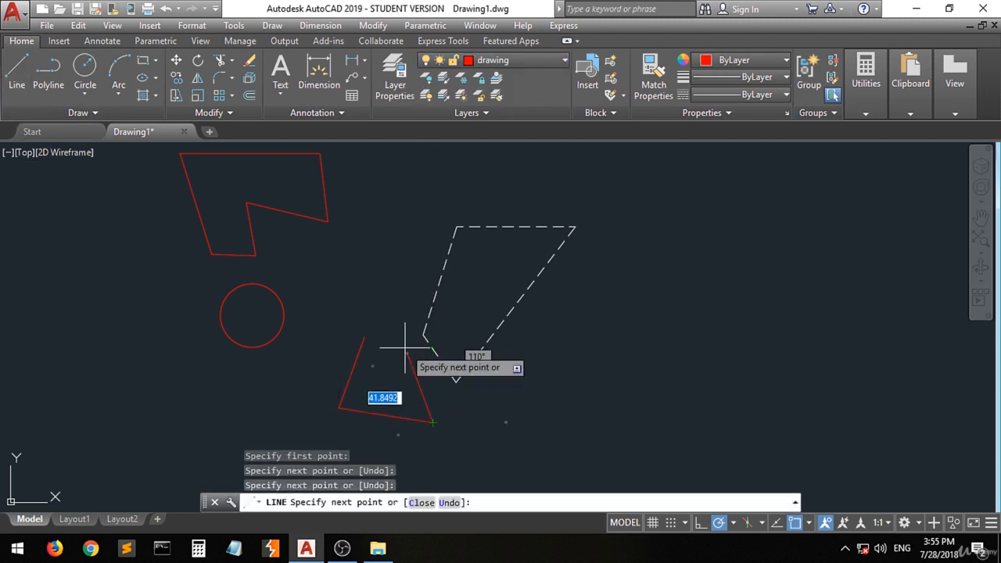
left_click(399, 325)
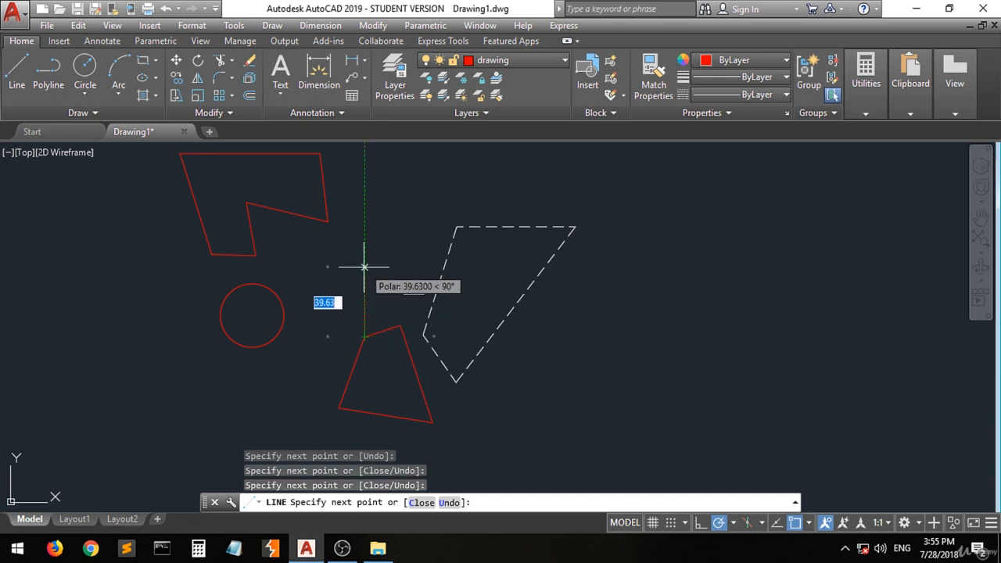
key("Return")
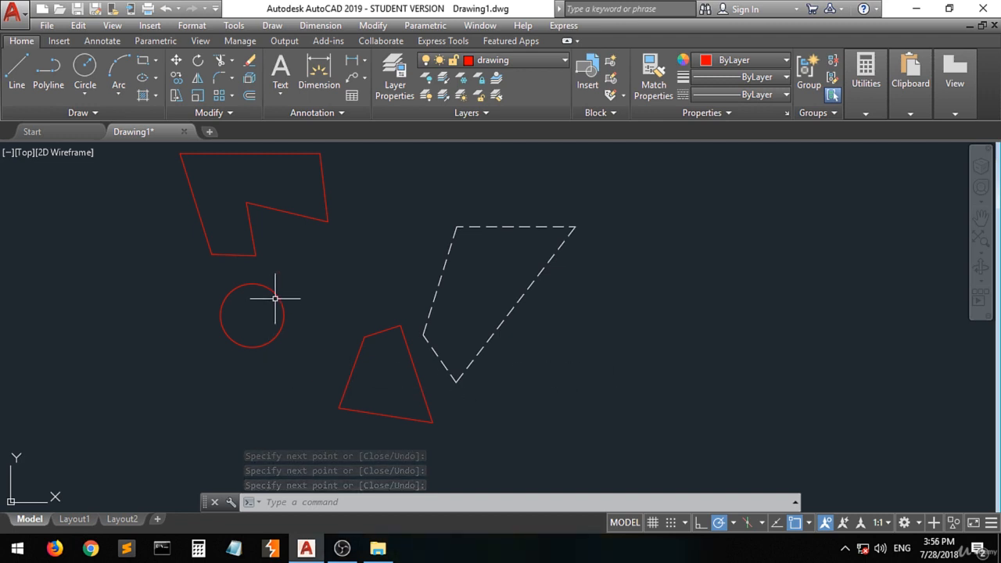
Step: Select the red circle and move it to layer 0
left_click(298, 282)
left_click(232, 352)
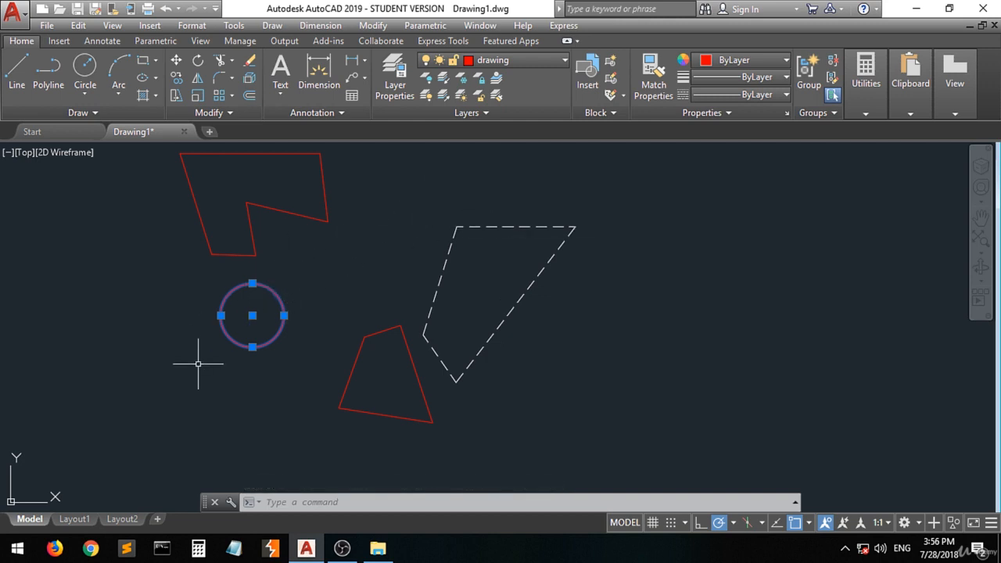
left_click(549, 59)
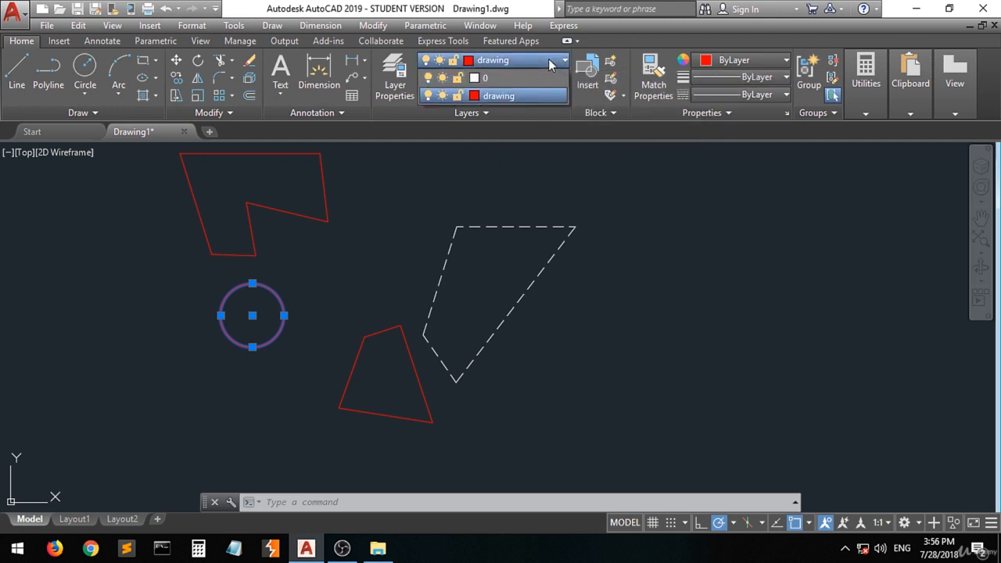
left_click(500, 78)
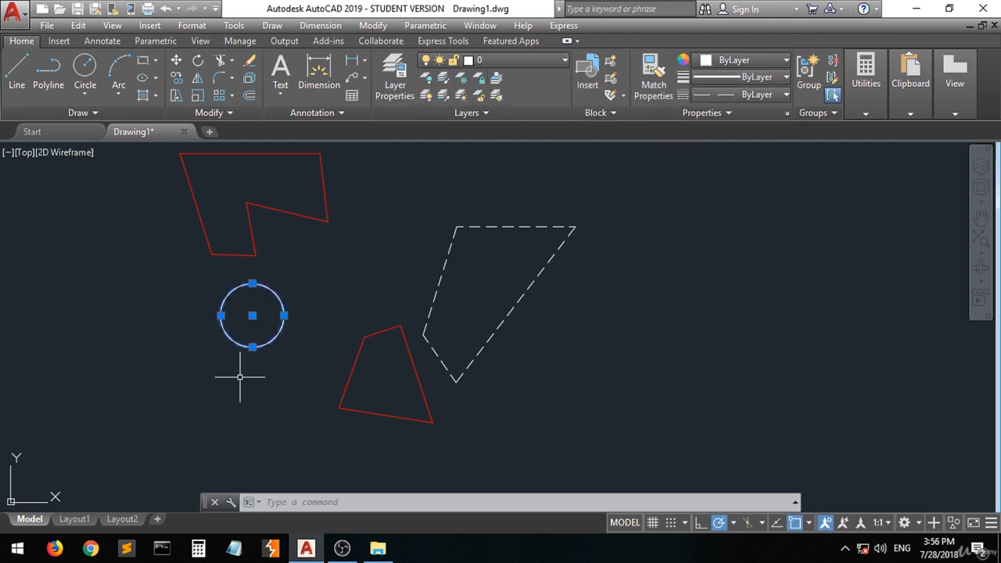
type("l")
key("Return")
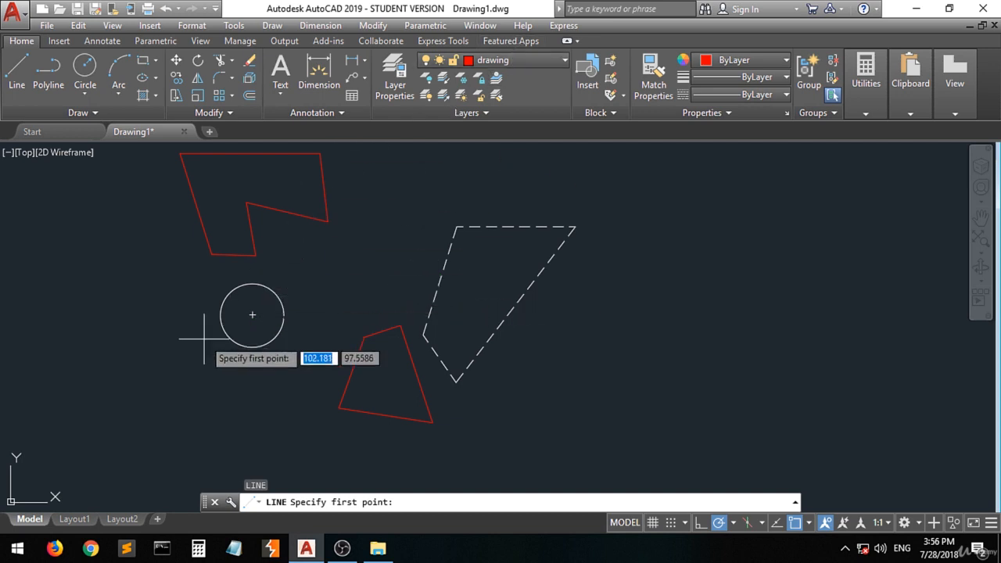
key("Escape")
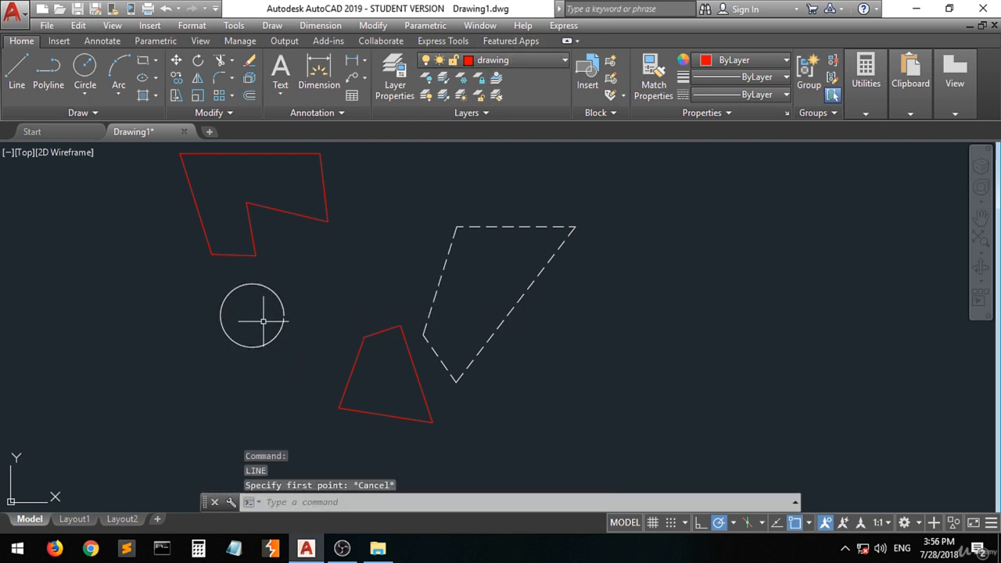
Step: Draw a closed narrow triangle with the Line tool on the "drawing" layer, crossing the white circle
mouse_move(285, 312)
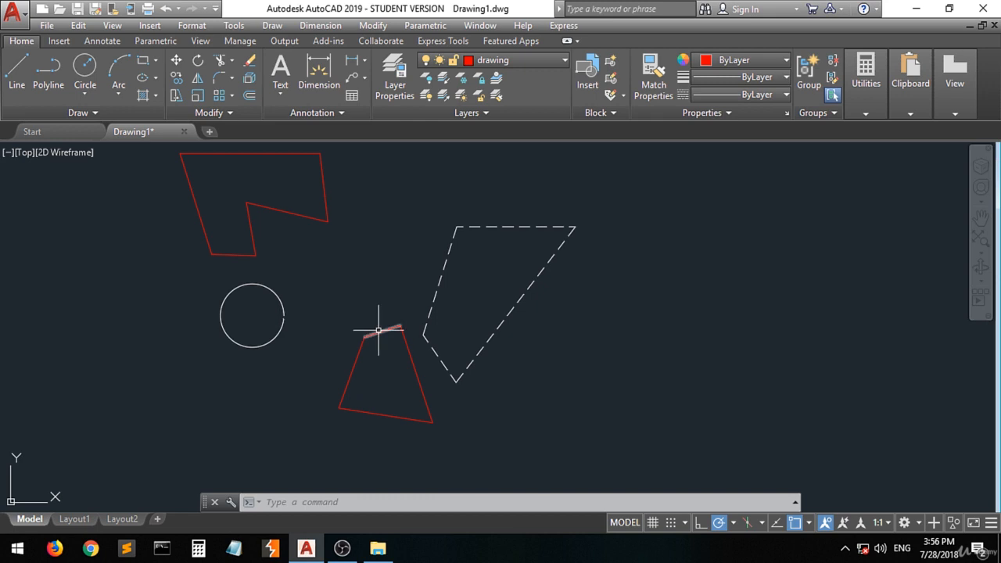
mouse_move(379, 333)
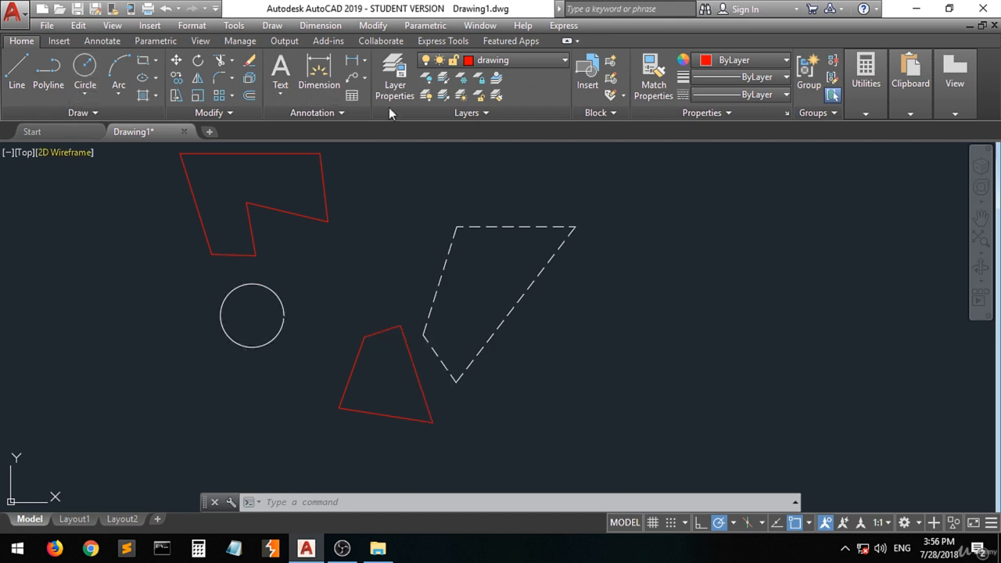
left_click(16, 69)
left_click(252, 315)
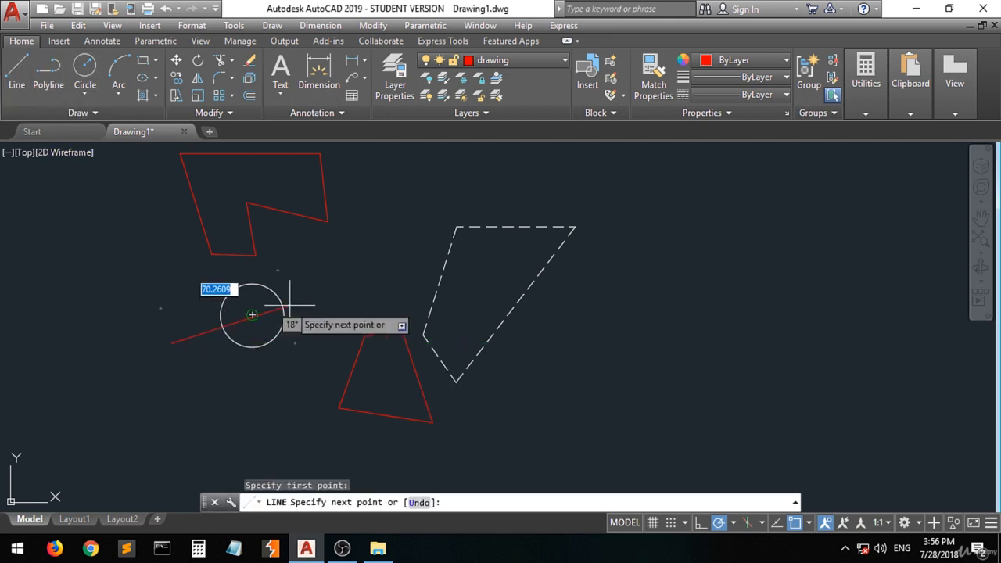
left_click(338, 283)
left_click(231, 353)
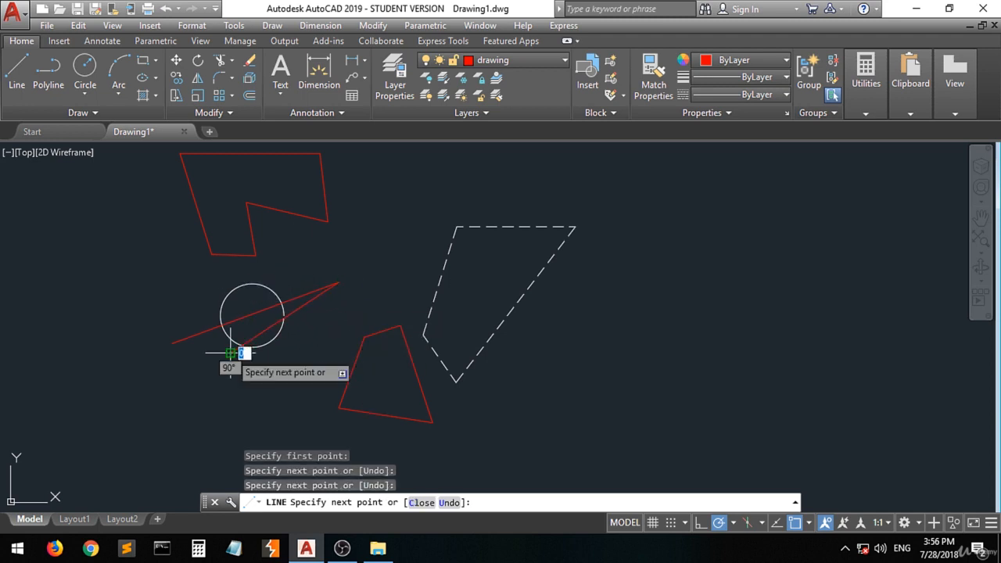
left_click(172, 343)
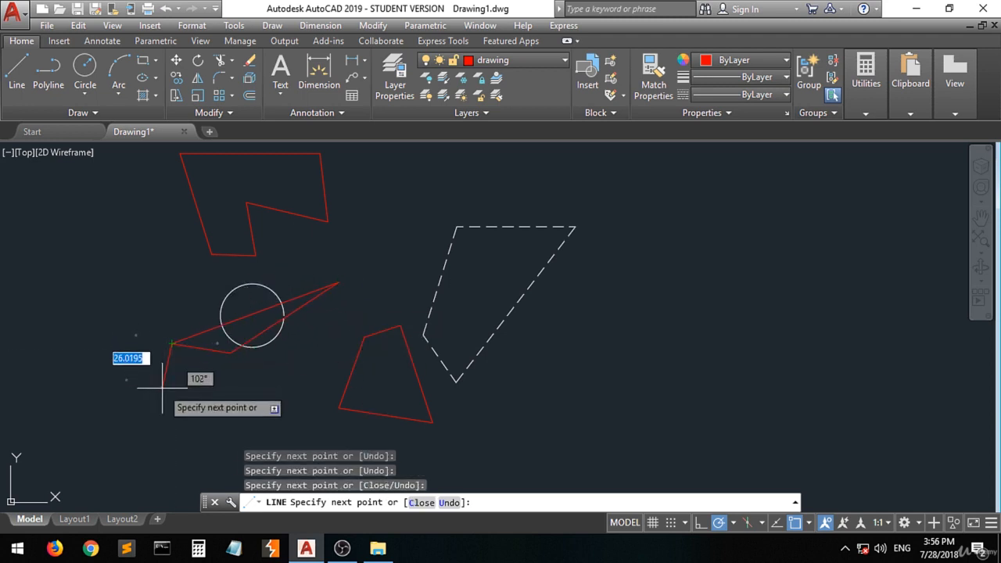
key("Return")
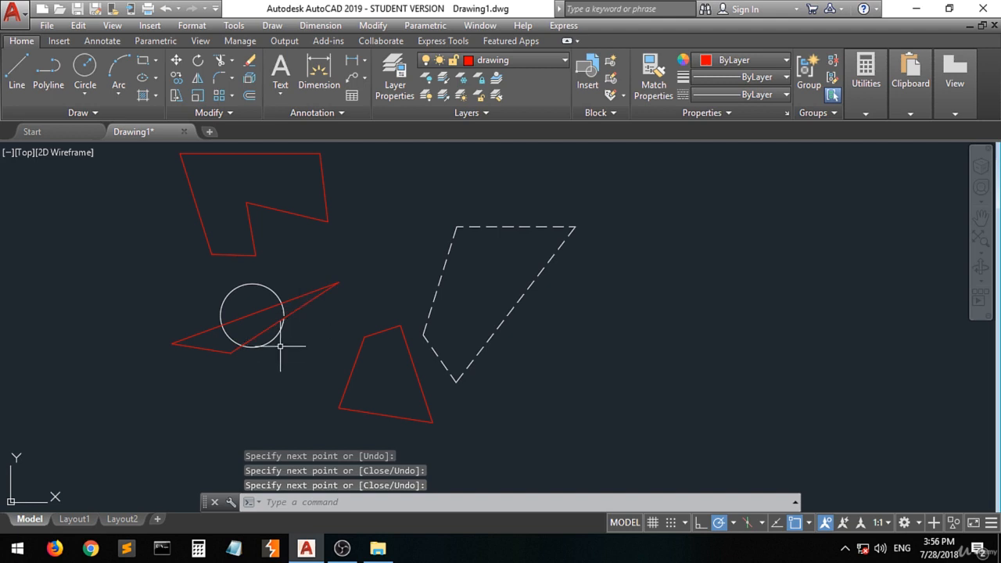
Step: Freeze layer 0 with the layer Freeze tool by picking the white circle
scroll(276, 311, "up", 6)
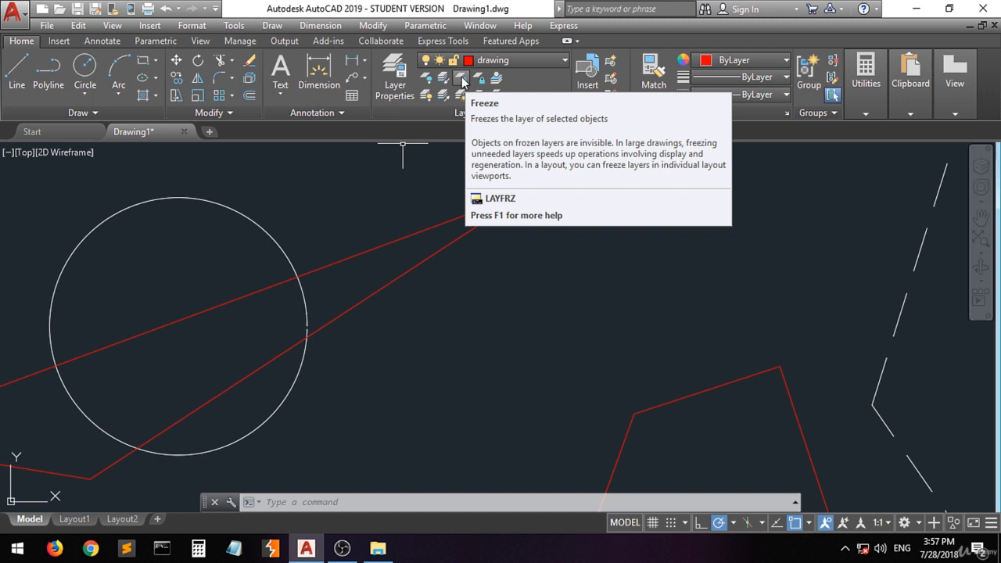
left_click(461, 82)
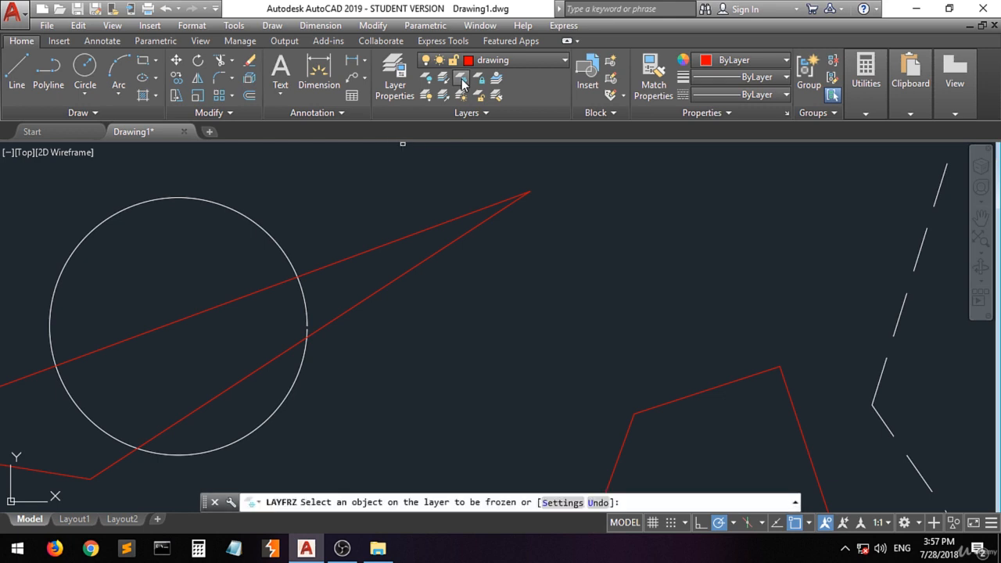
left_click(265, 231)
scroll(270, 234, "down", 3)
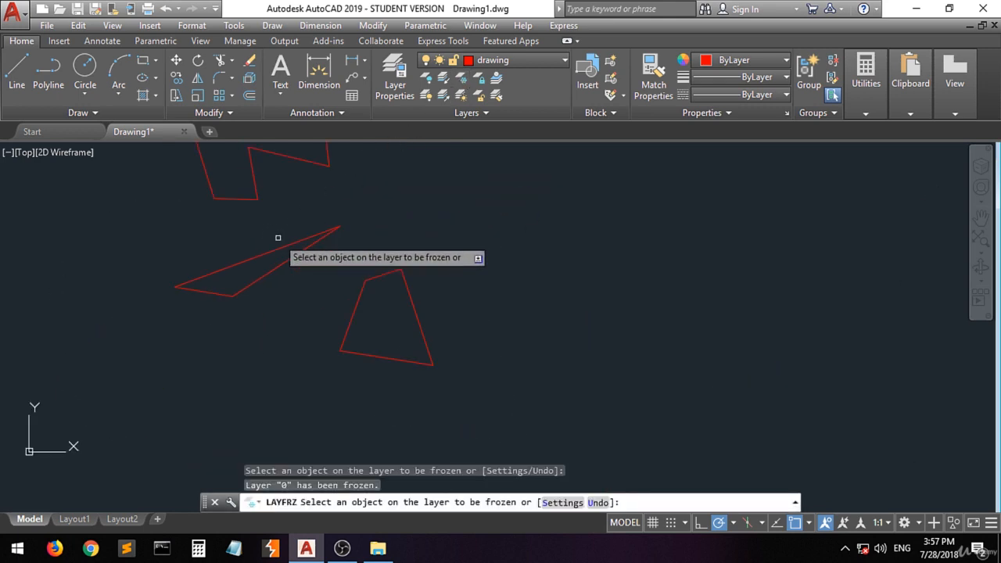
scroll(239, 361, "down", 2)
scroll(340, 237, "up", 3)
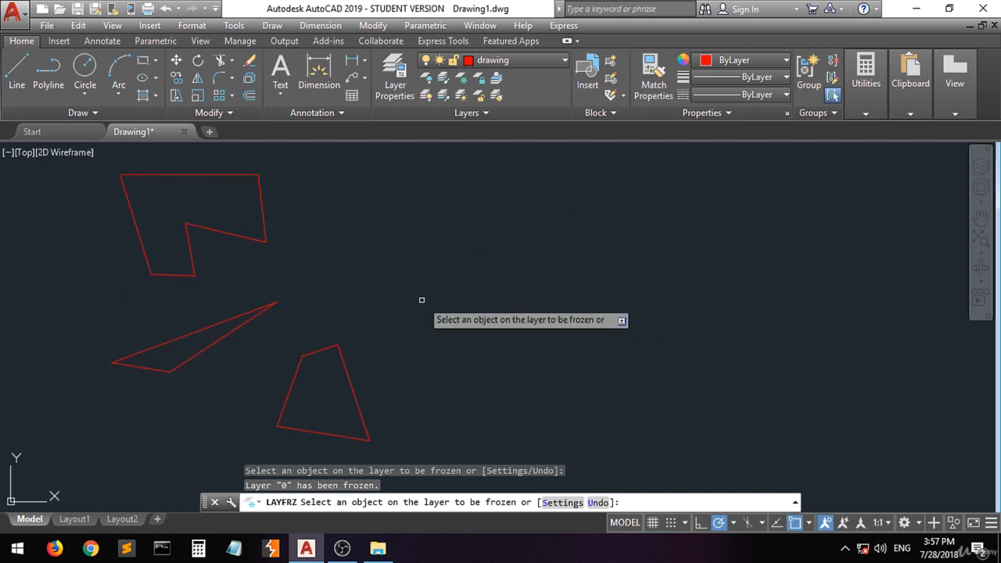
scroll(227, 305, "up", 5)
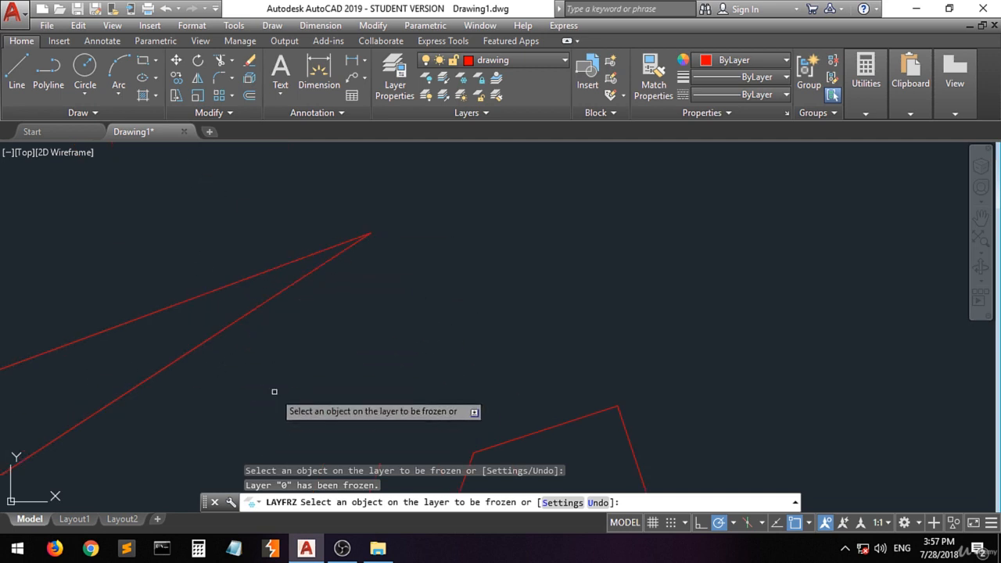
scroll(219, 326, "down", 4)
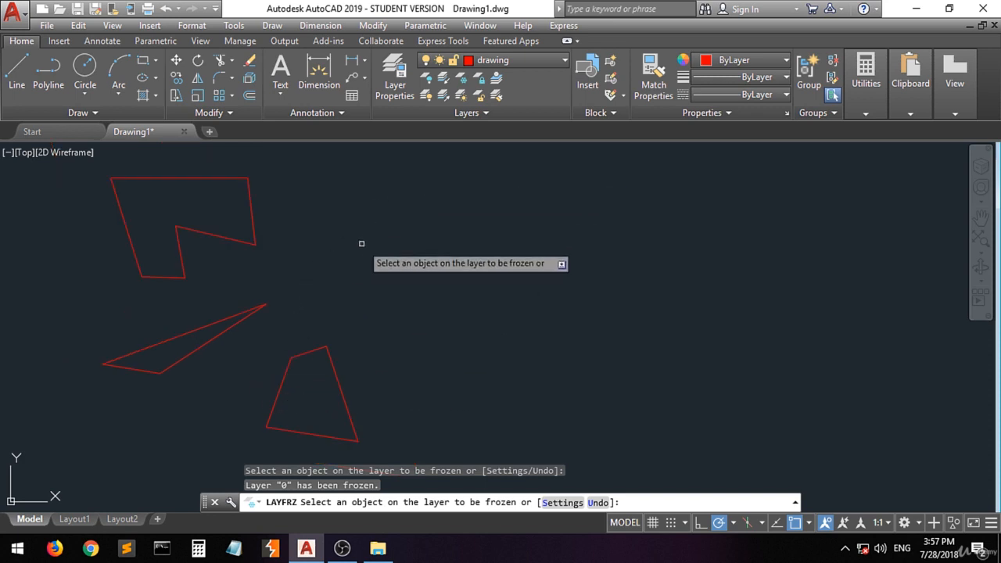
Step: Thaw all layers
left_click(459, 96)
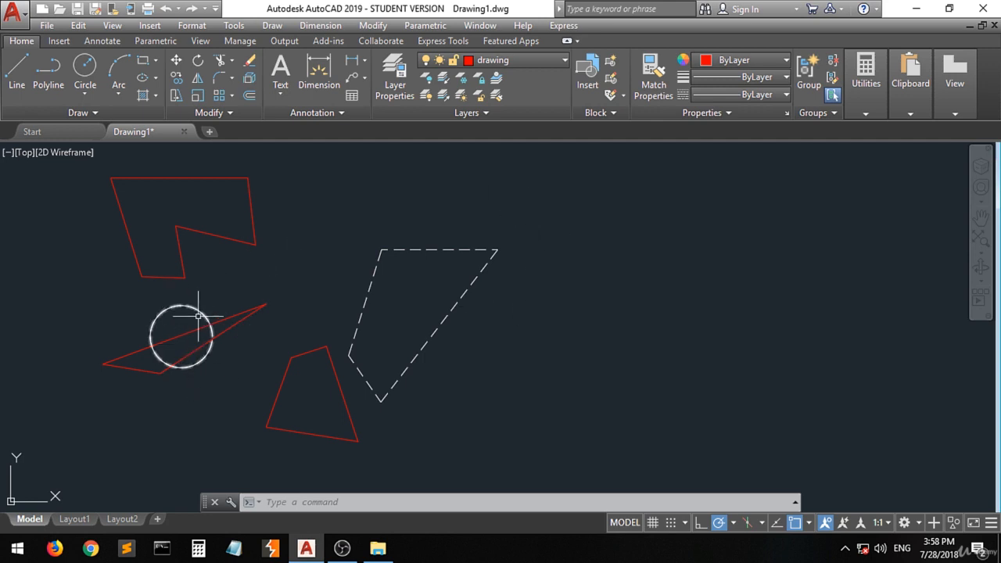
Step: Isolate layer 0 with the layer Isolate tool by picking the white circle, and restore the hidden layers with Unisolate
scroll(205, 315, "up", 5)
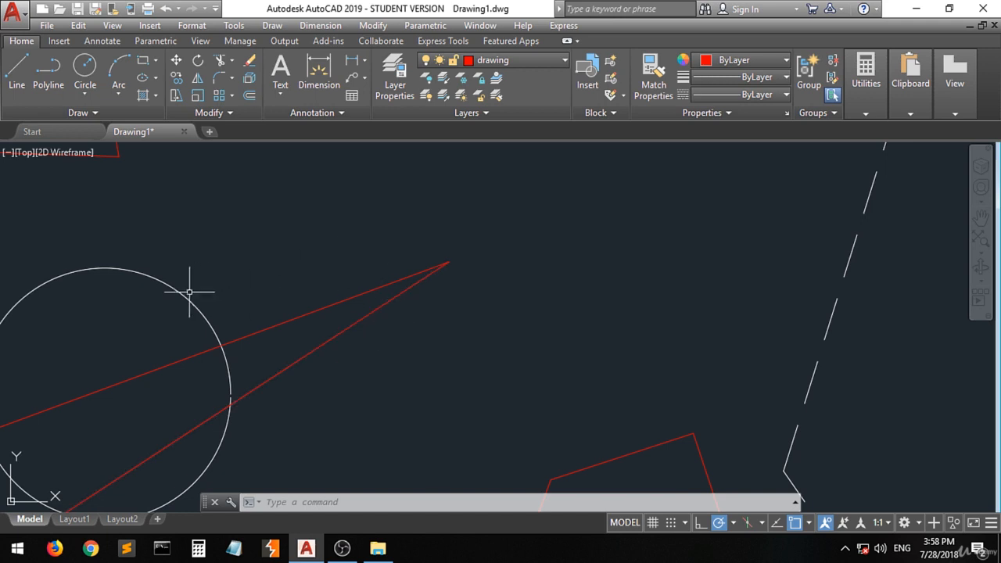
mouse_move(190, 298)
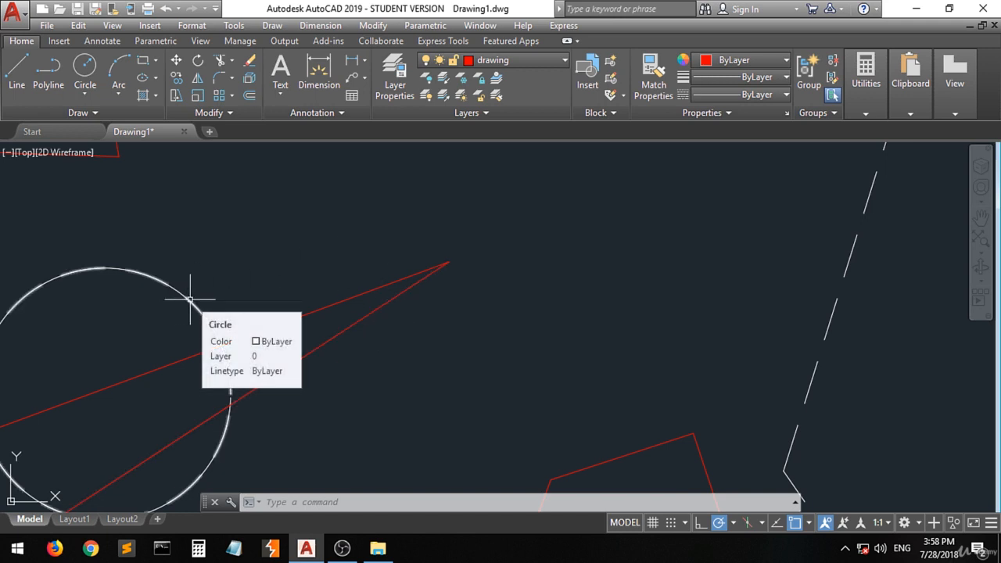
left_click(443, 81)
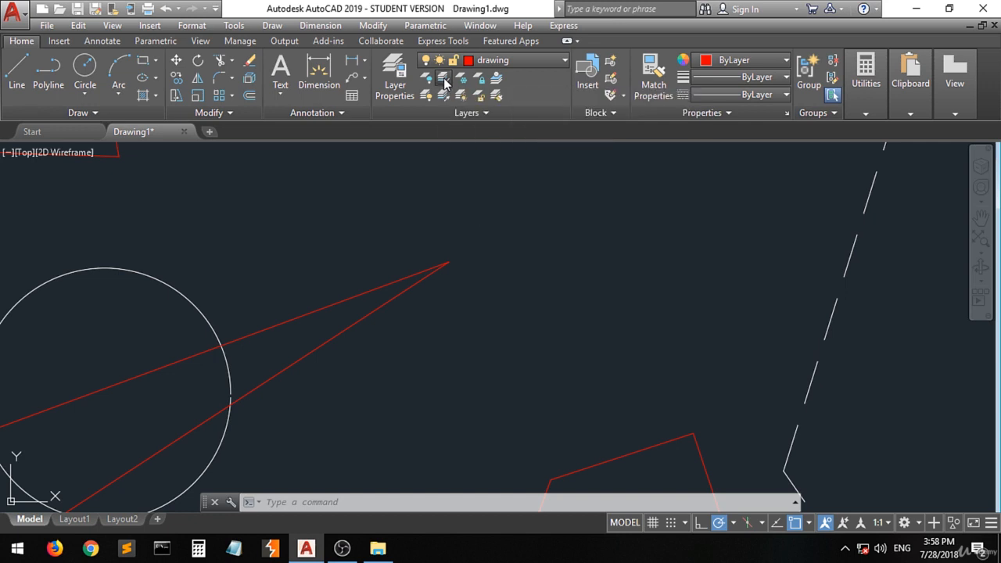
left_click(200, 313)
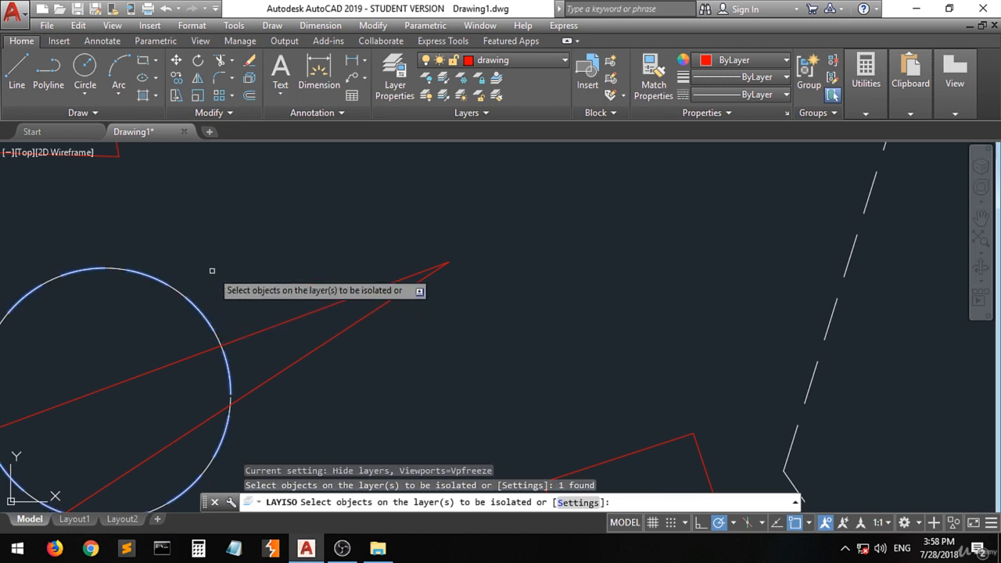
key("Return")
scroll(211, 271, "down", 5)
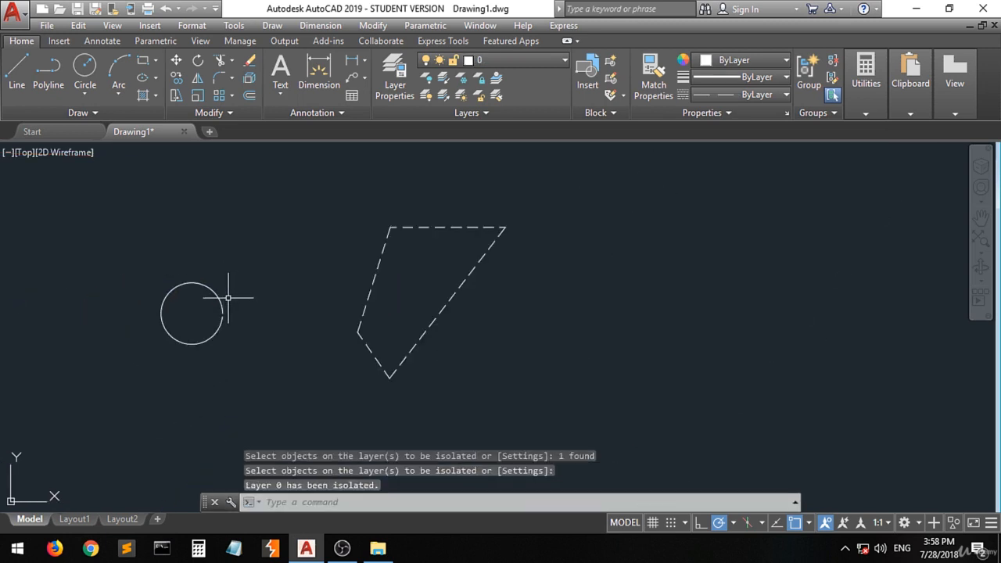
scroll(208, 243, "up", 2)
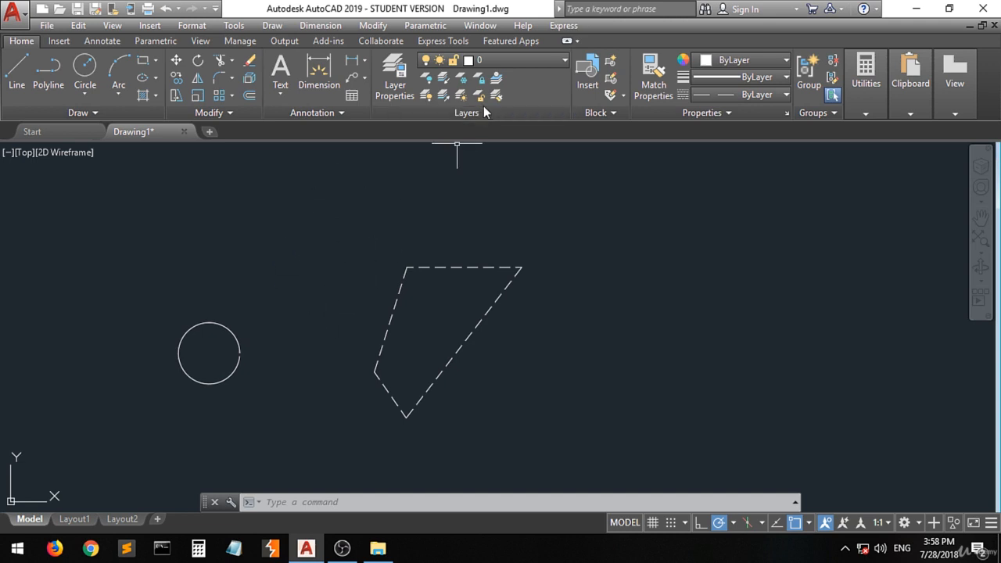
left_click(443, 95)
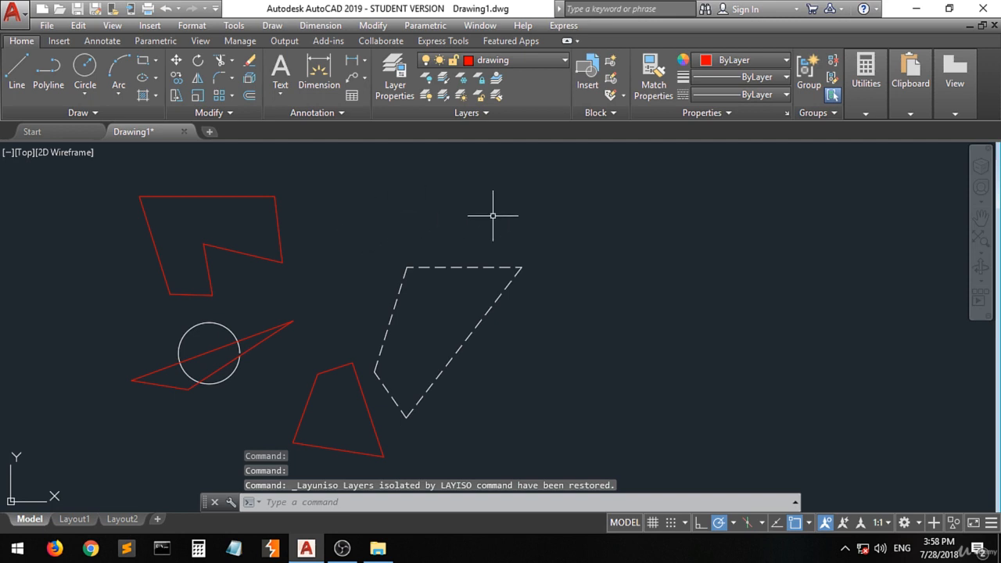
Step: Create a new layer named "text" in the layer properties and set its colour to magenta, index 210
left_click(395, 85)
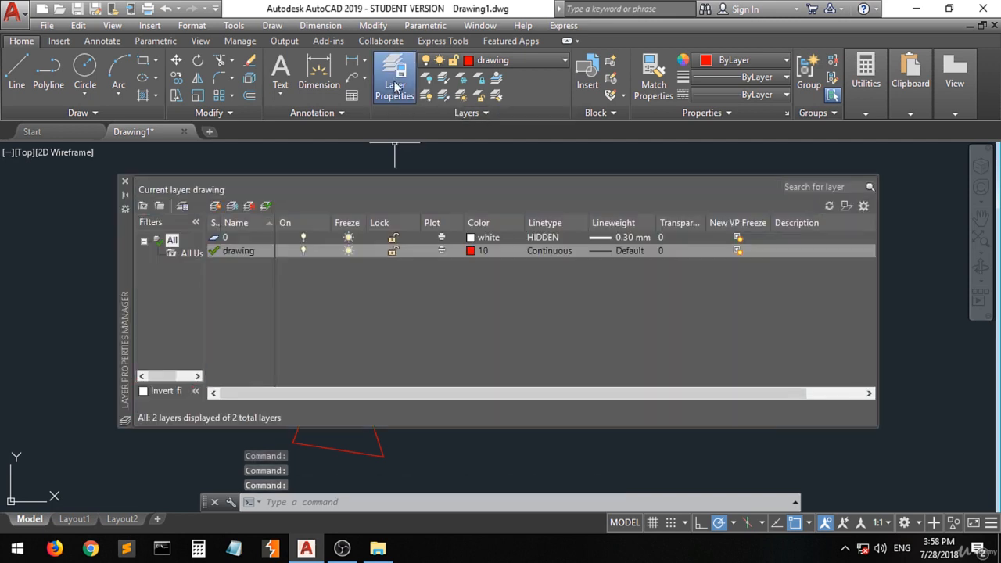
left_click(215, 207)
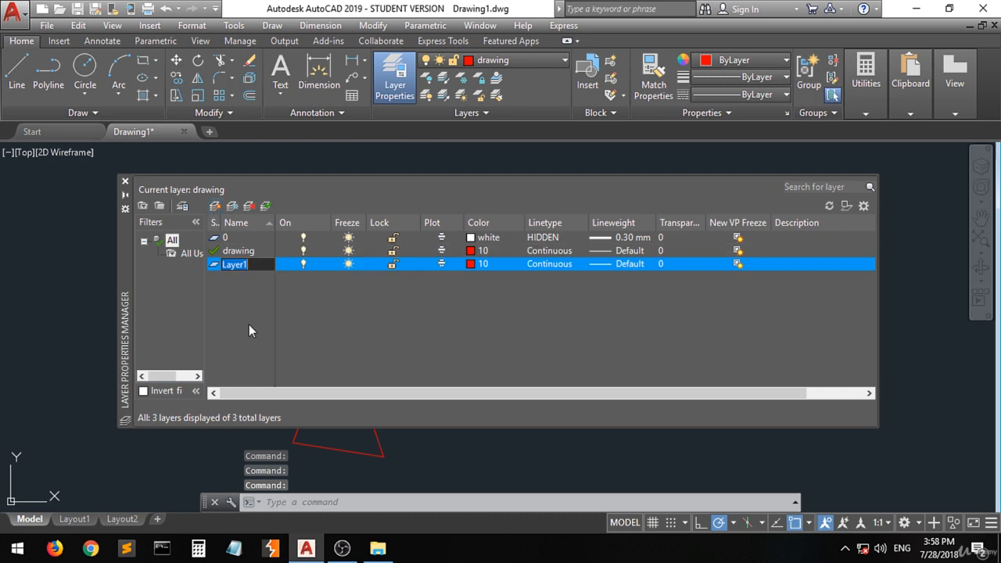
type("text")
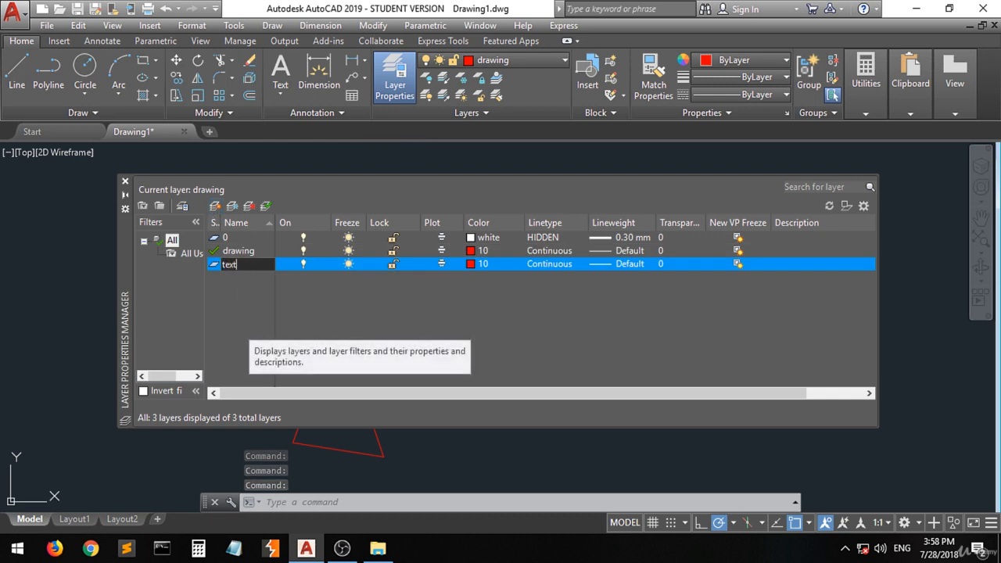
key("Return")
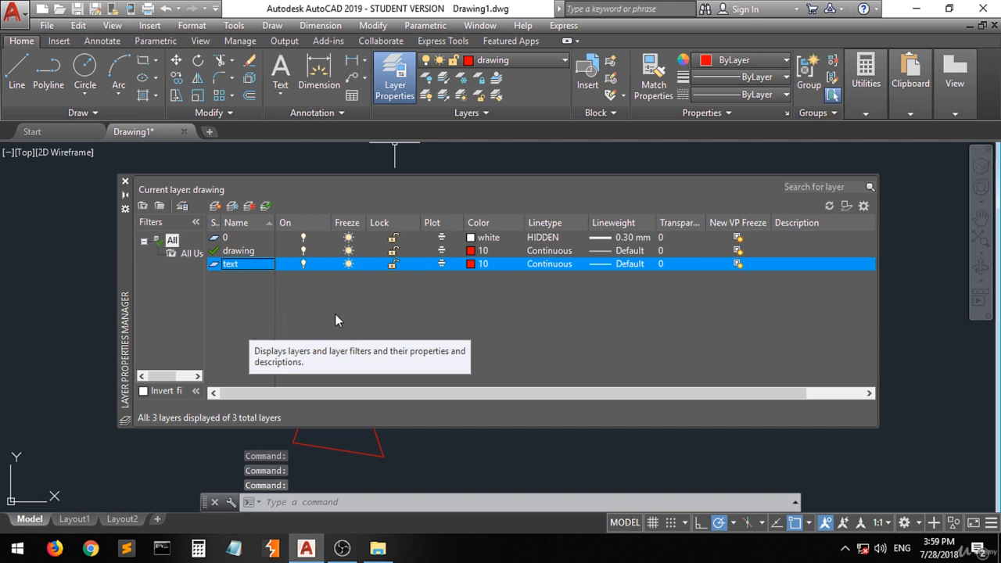
left_click(472, 265)
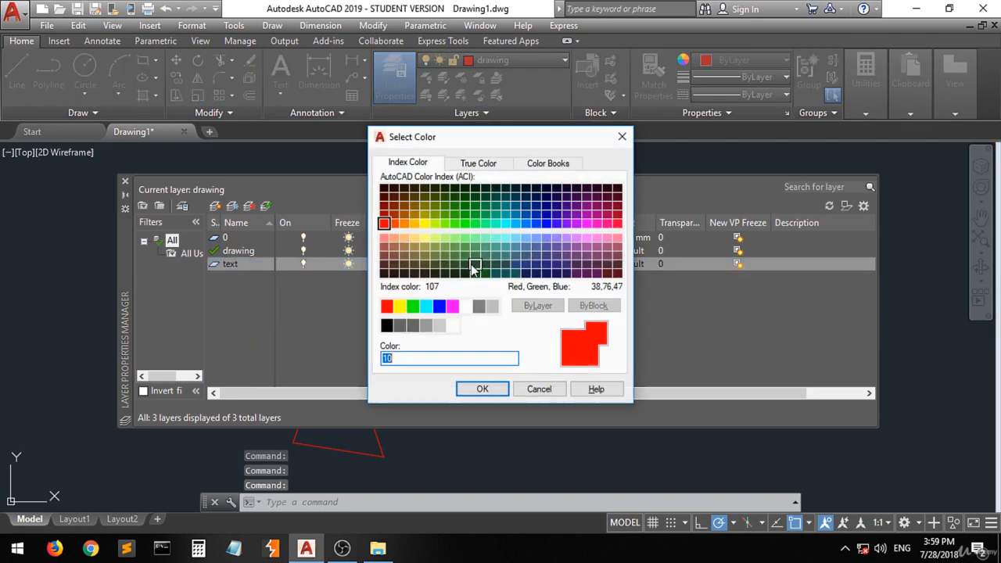
left_click(588, 225)
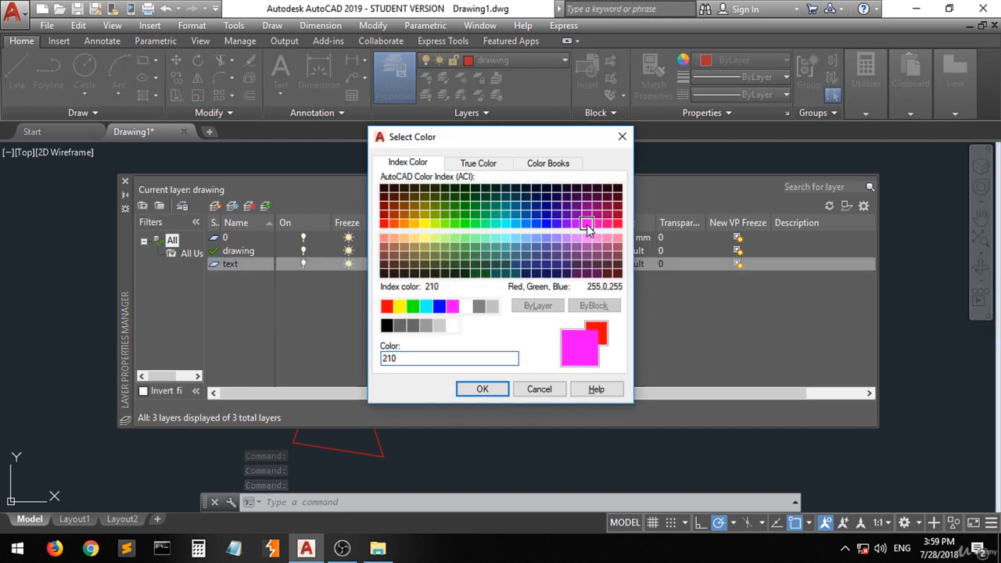
left_click(483, 389)
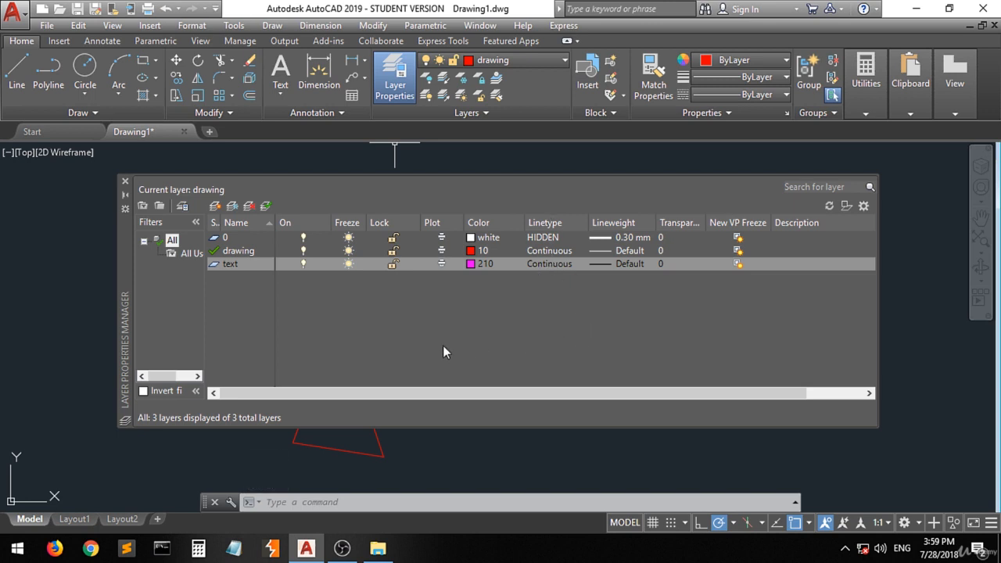
left_click(126, 183)
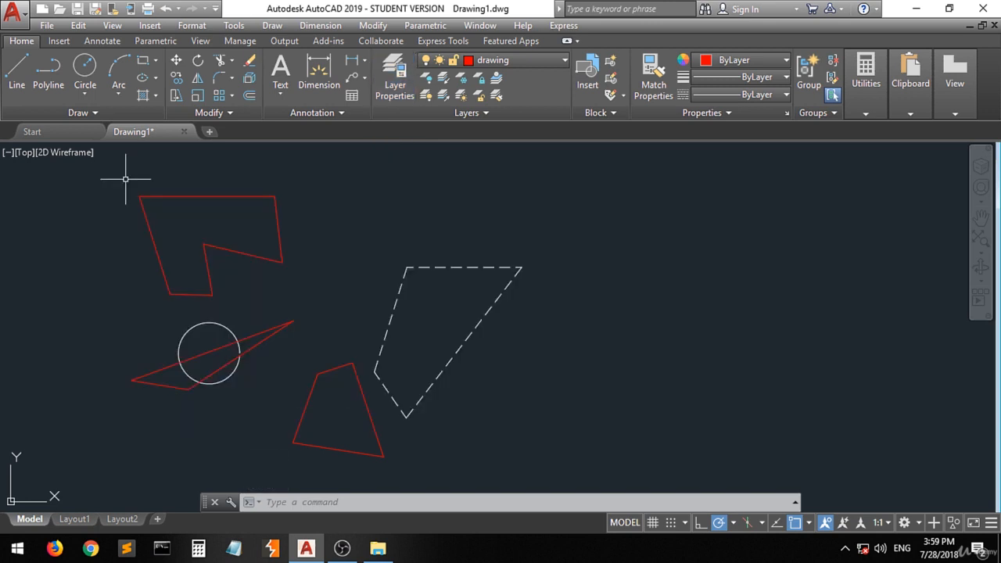
Step: Make the "text" layer current and place the single-line text "circle" just below the upper red outline's right corner, with rotation 0
left_click(537, 59)
left_click(502, 111)
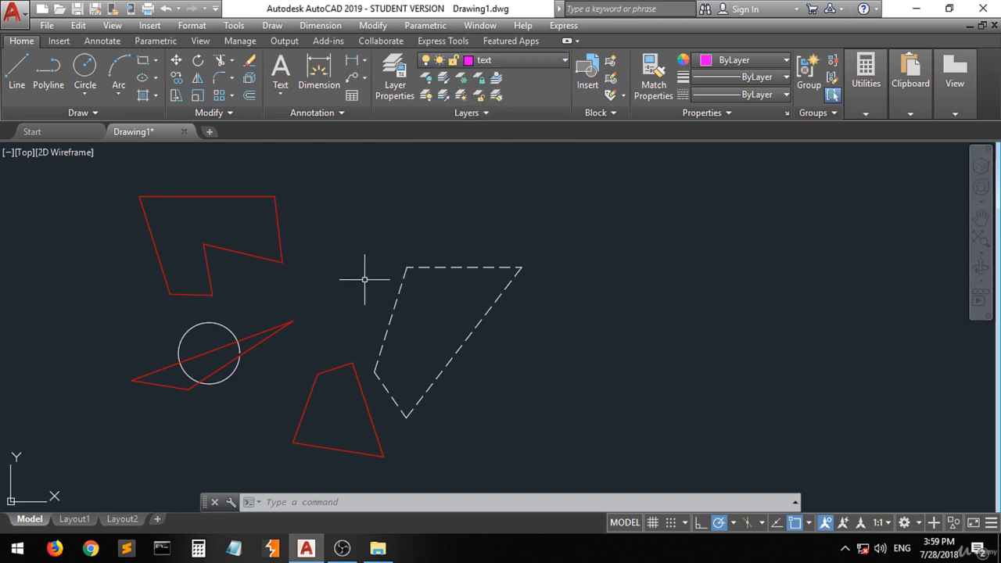
left_click(280, 94)
left_click(306, 151)
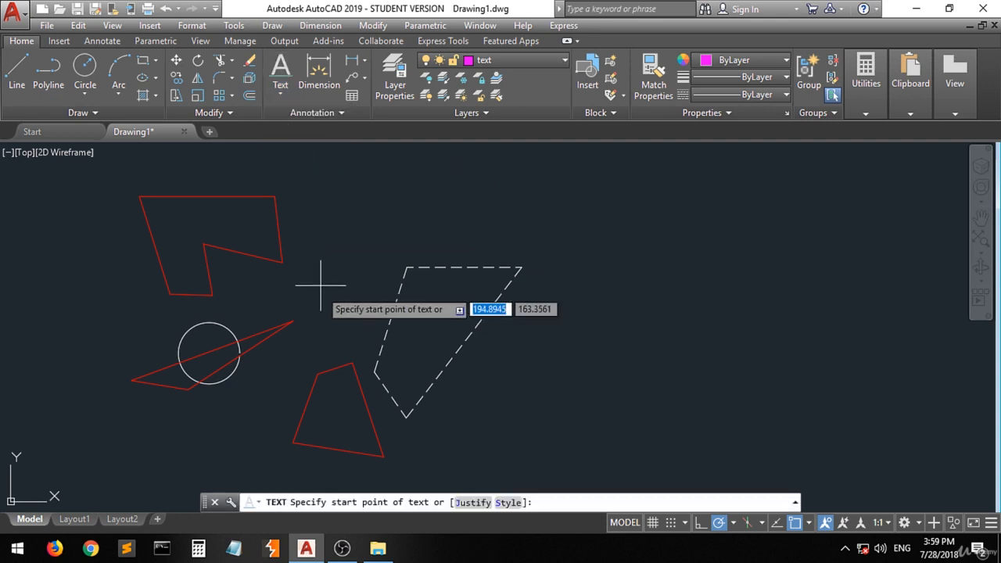
left_click(277, 277)
key("Return")
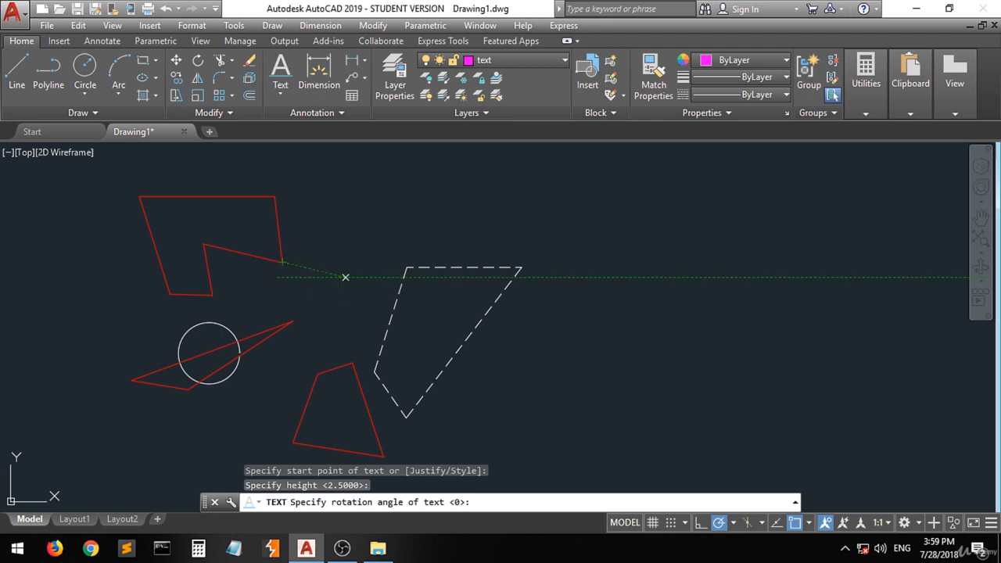
key("Return")
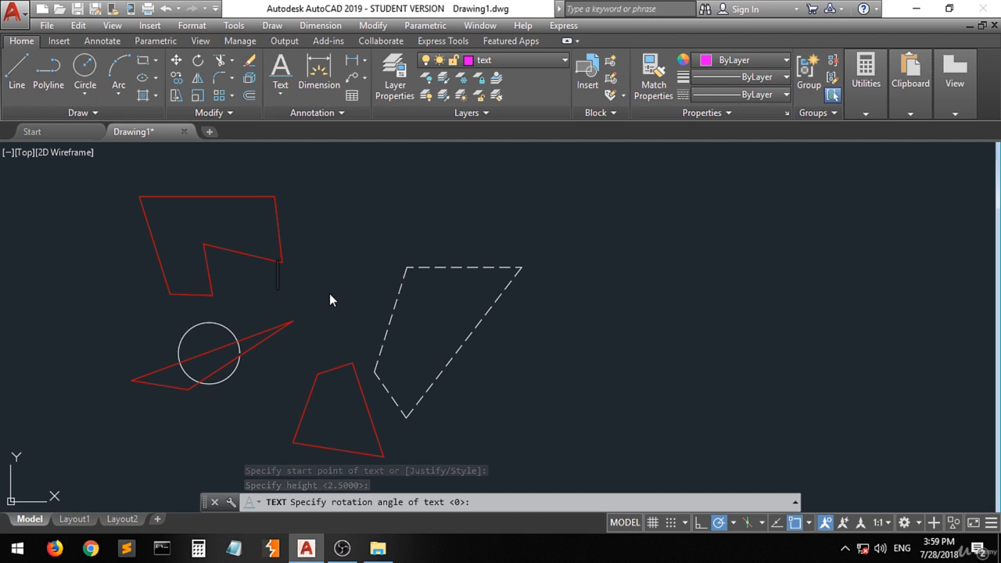
type("Circ")
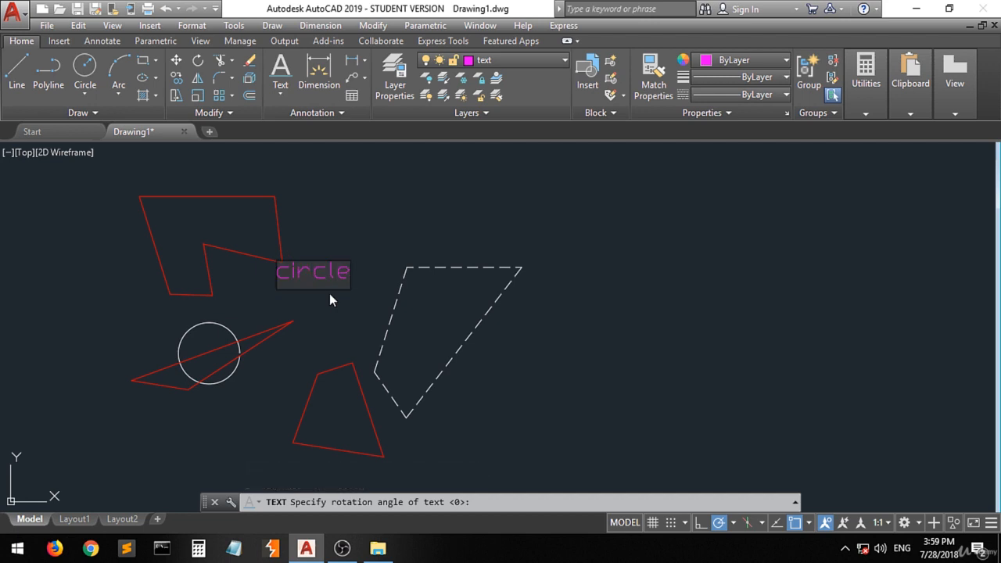
type("le")
key("Return")
key("Return")
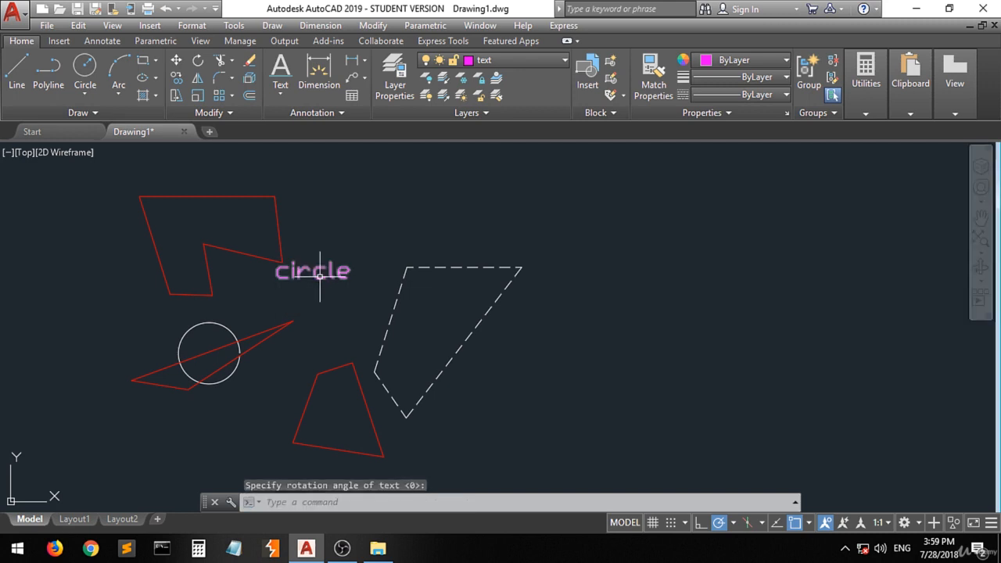
Step: Move the "circle" text onto the white circle so that it overlaps the circle and the narrow red triangle
left_click(320, 275)
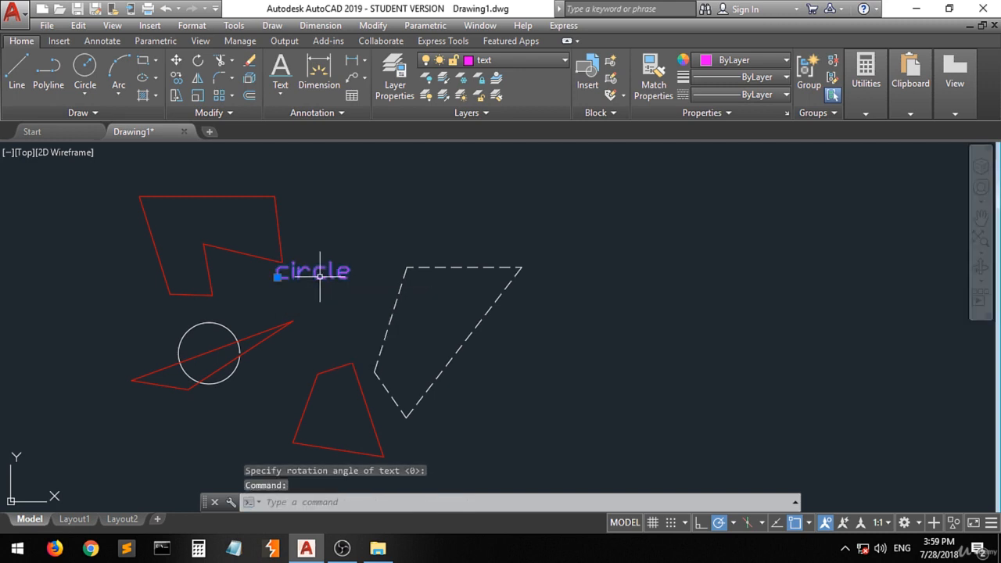
left_click(173, 63)
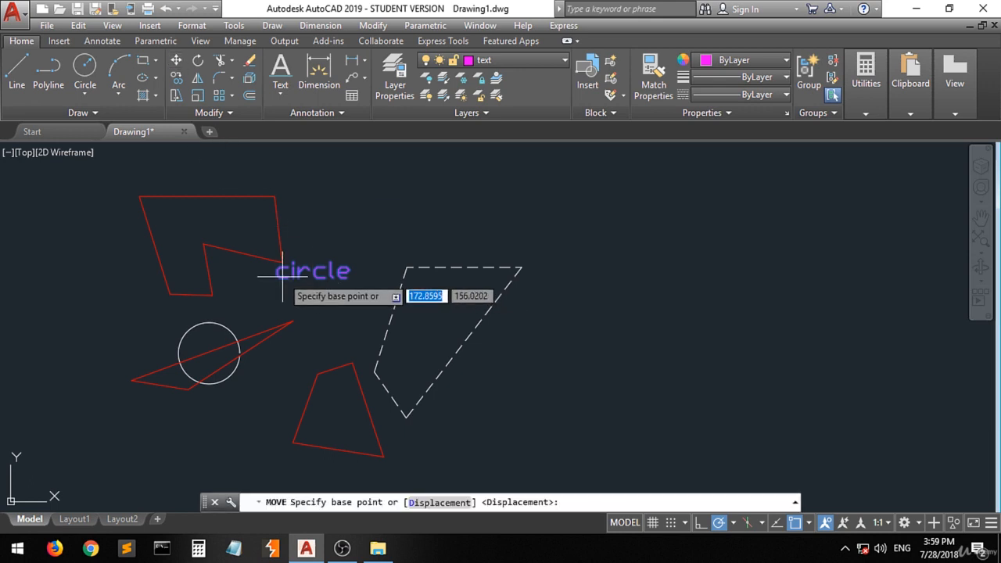
left_click(285, 276)
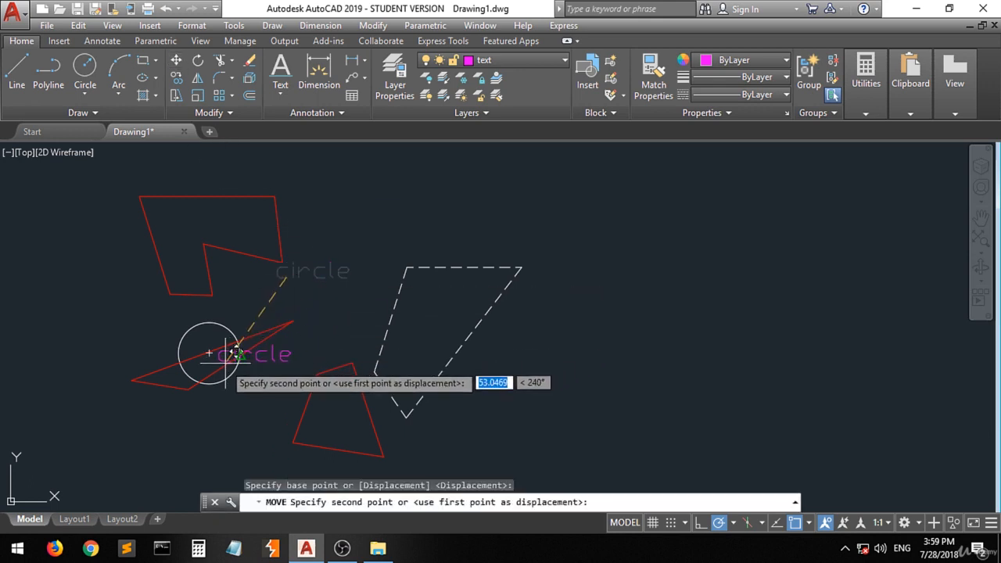
left_click(212, 343)
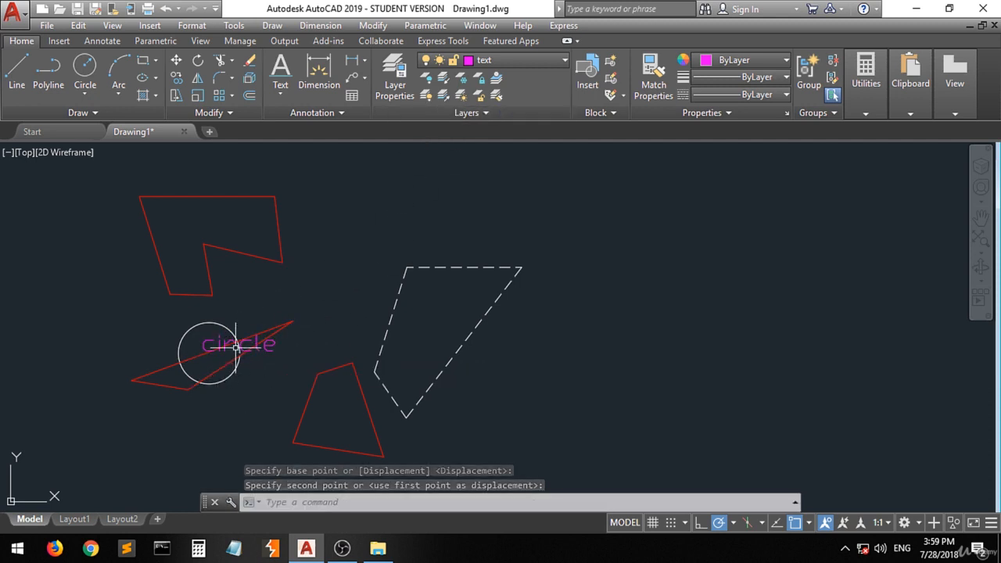
Step: Isolate layer 0 again by picking the white circle where the text and the red triangle overlap it
scroll(242, 352, "up", 4)
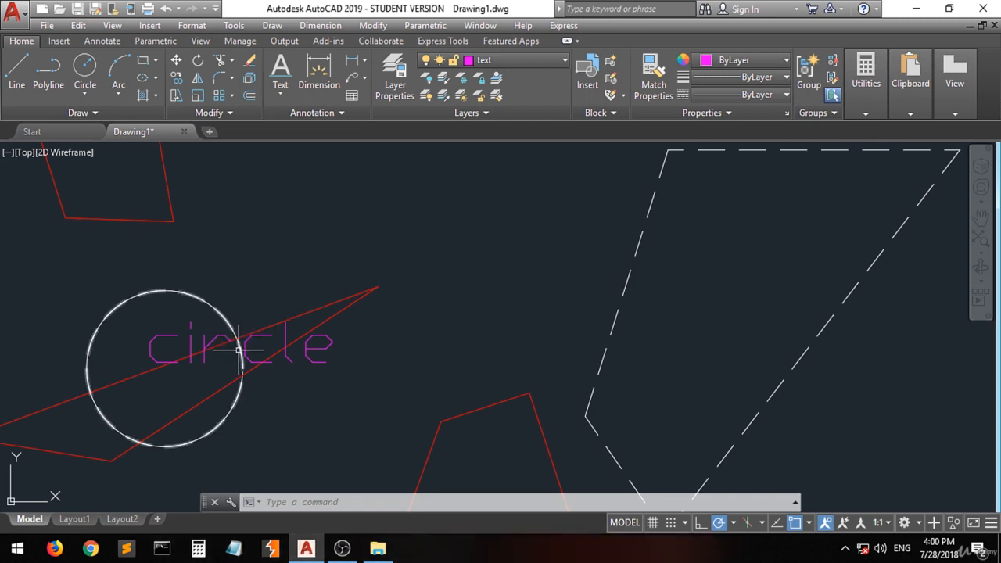
scroll(237, 332, "up", 4)
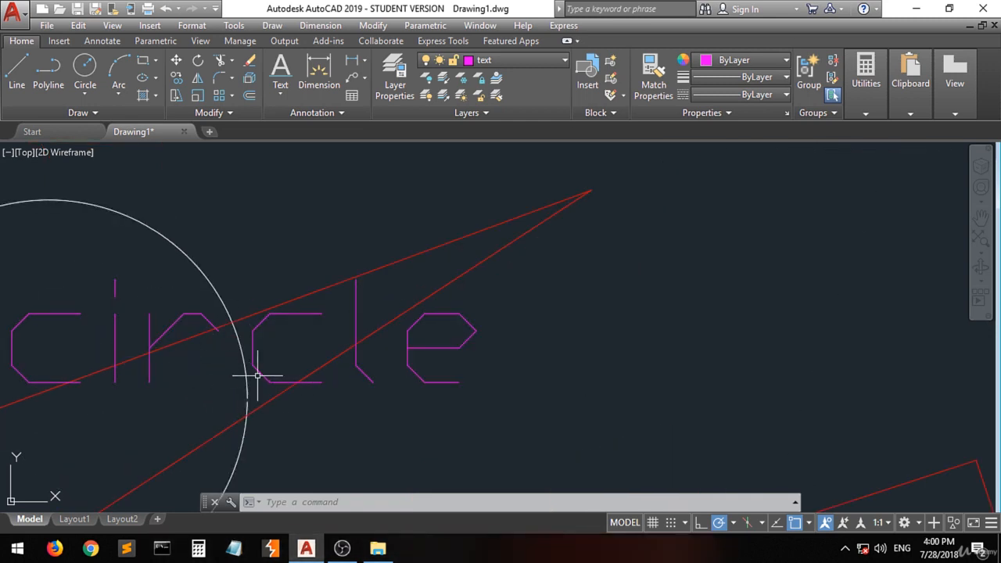
scroll(199, 415, "down", 4)
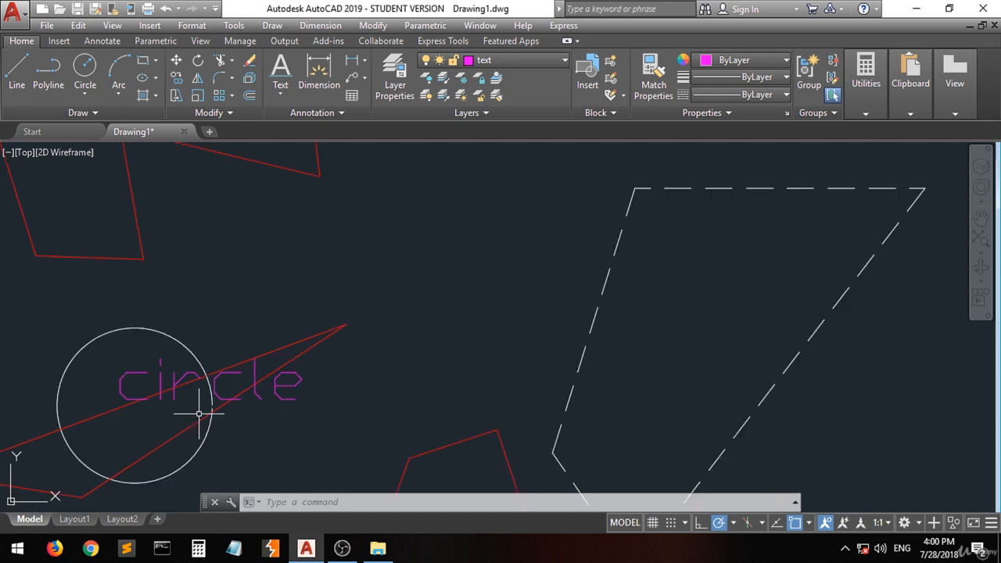
scroll(384, 294, "down", 2)
scroll(259, 321, "up", 4)
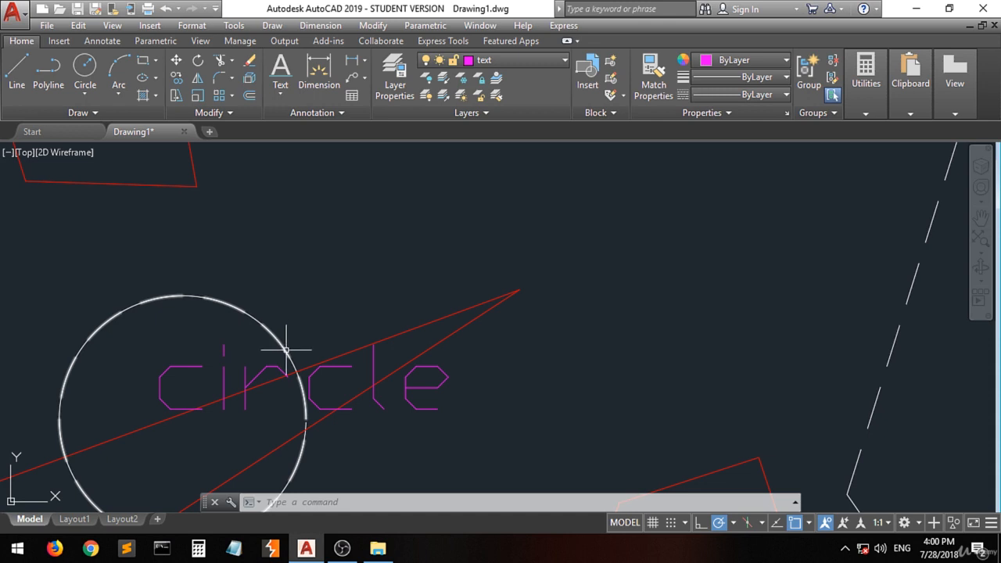
left_click(442, 81)
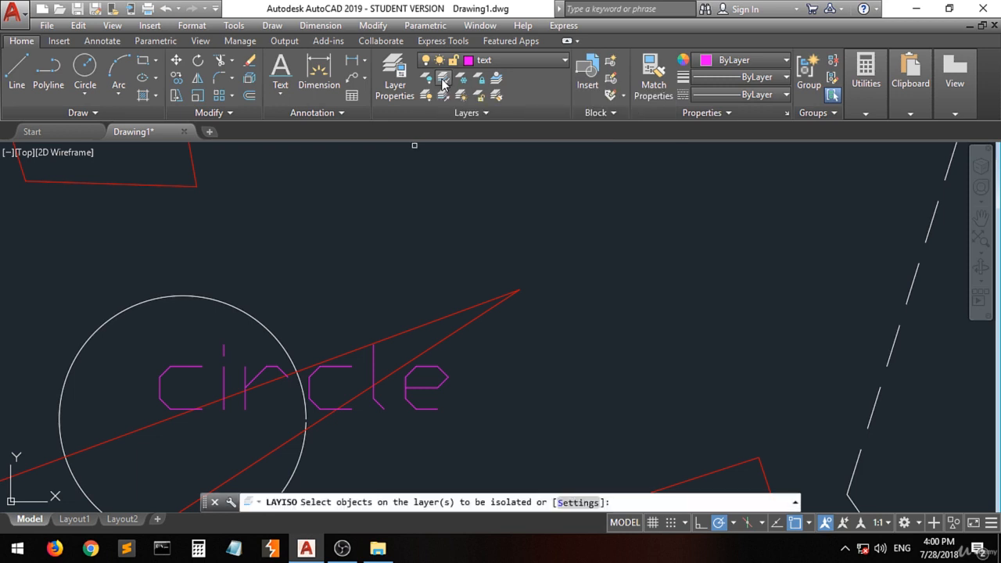
left_click(272, 333)
key("Return")
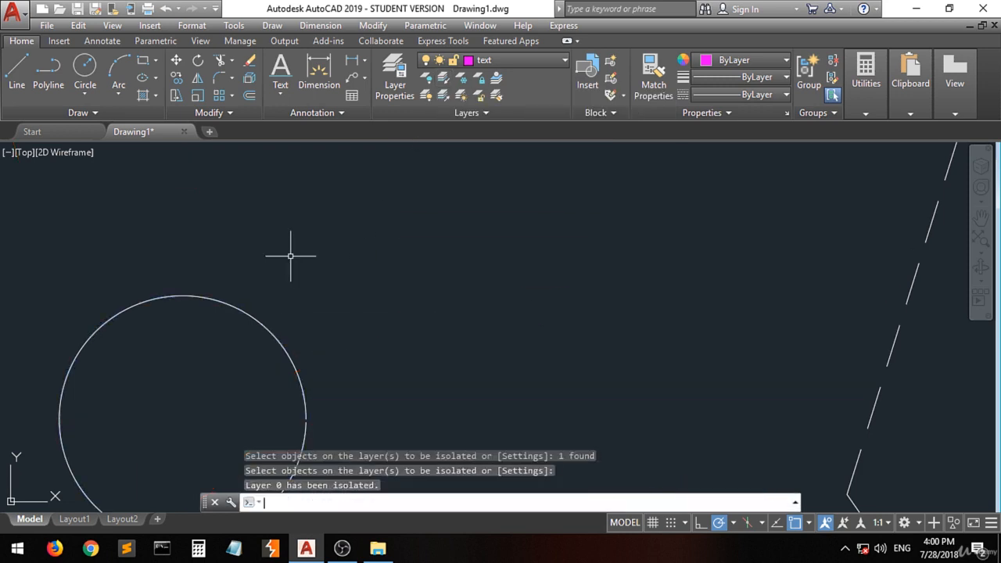
scroll(286, 318, "down", 6)
scroll(296, 440, "down", 2)
scroll(313, 323, "up", 2)
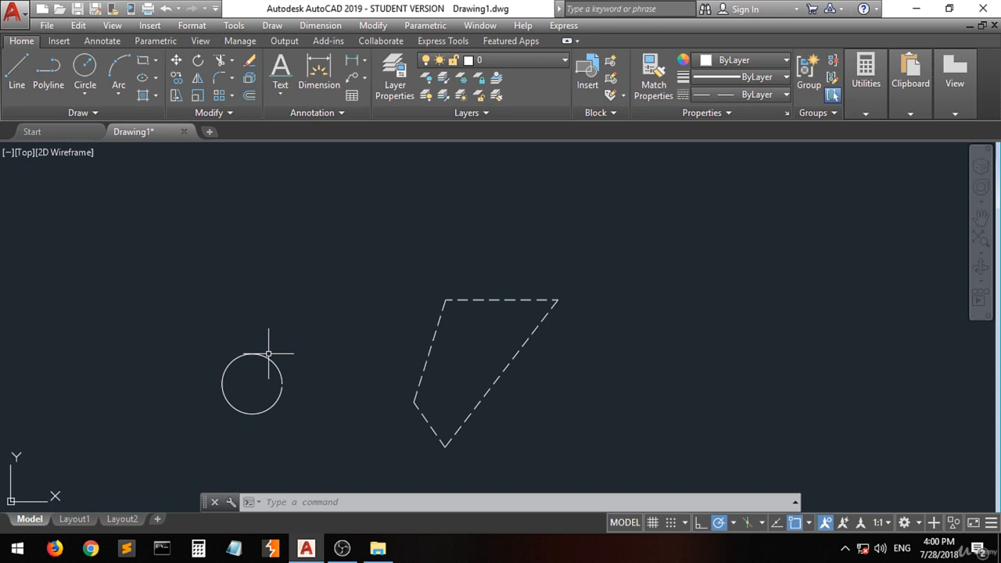
scroll(265, 358, "up", 4)
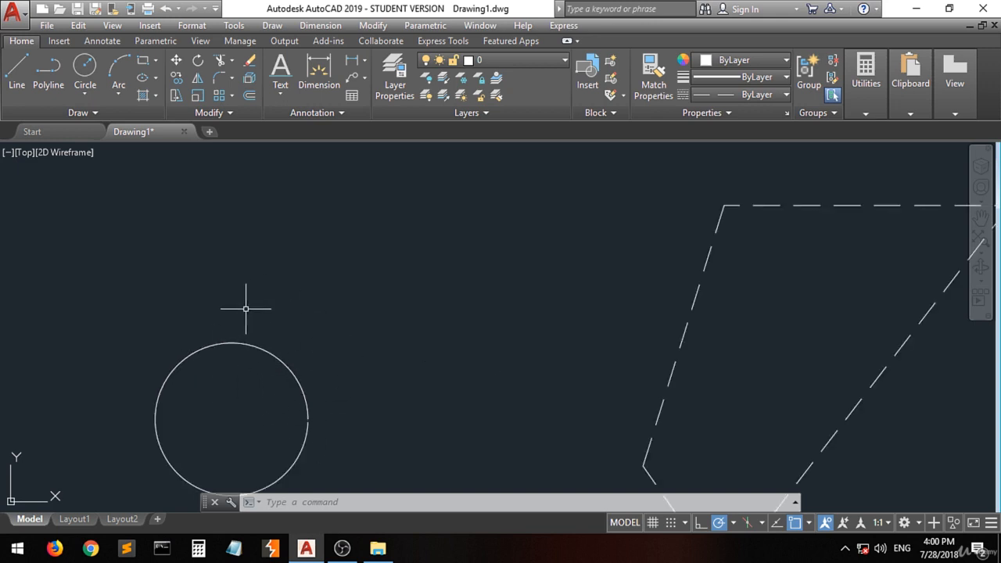
scroll(264, 364, "down", 4)
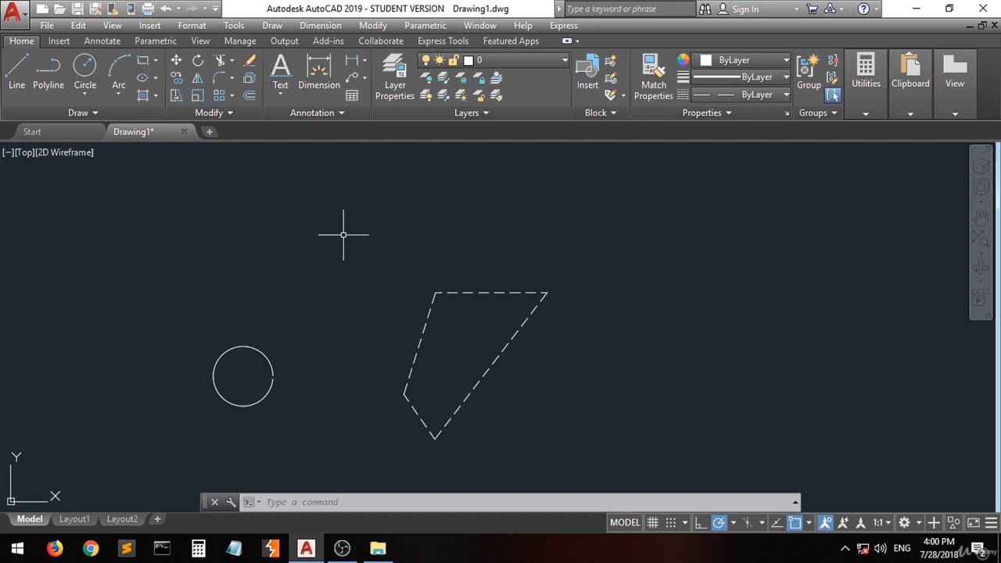
Step: Unisolate the layers to bring back the objects on the hidden drawing and text layers
left_click(441, 98)
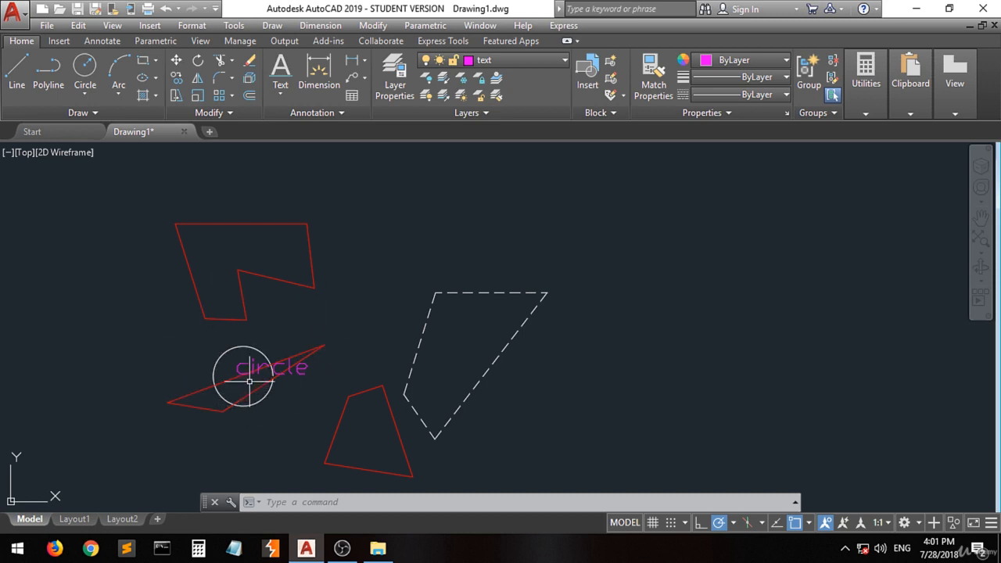
Step: Lock layer 0 by picking the white circle, and lock the "text" layer by picking the "circle" text
scroll(274, 373, "up", 6)
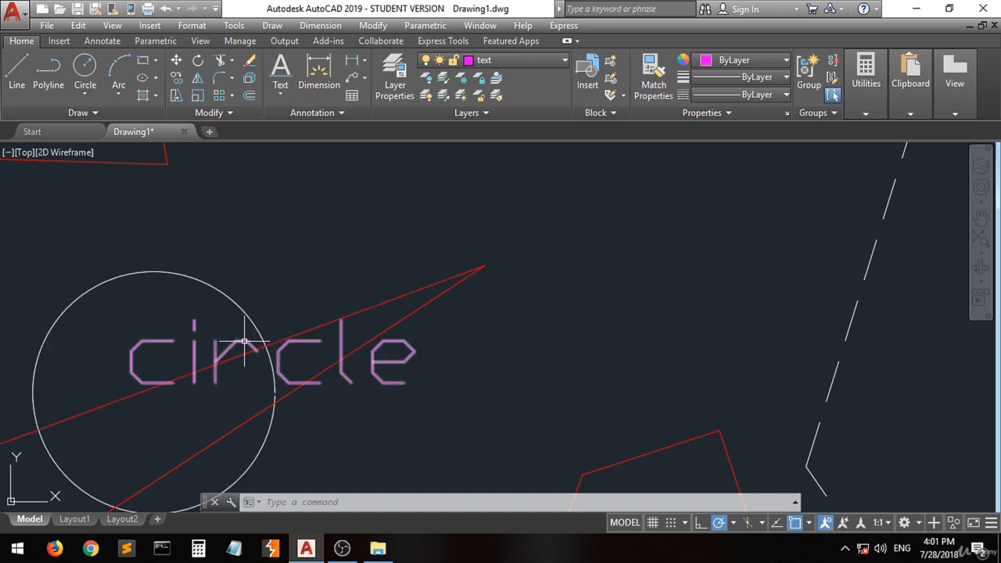
mouse_move(221, 355)
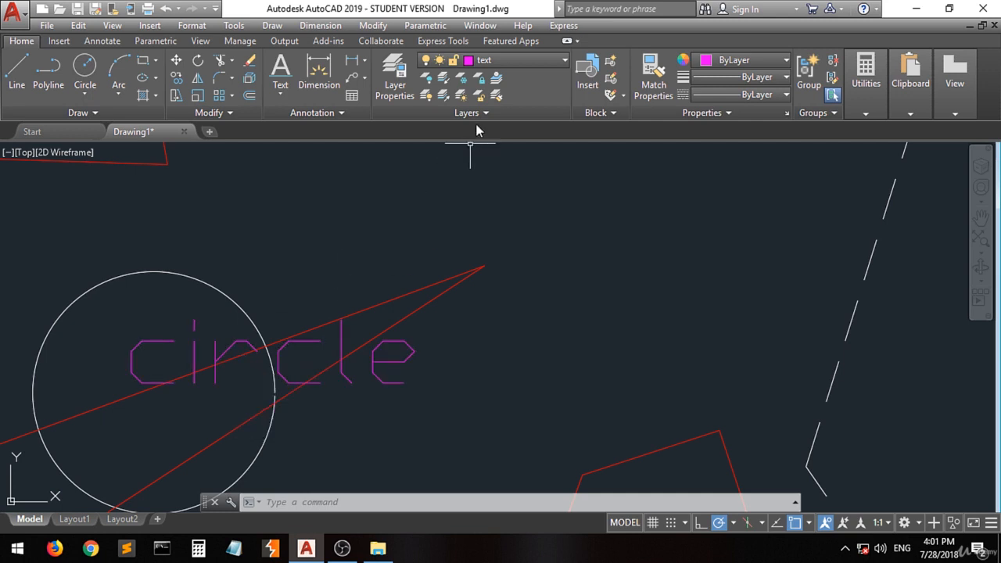
left_click(483, 82)
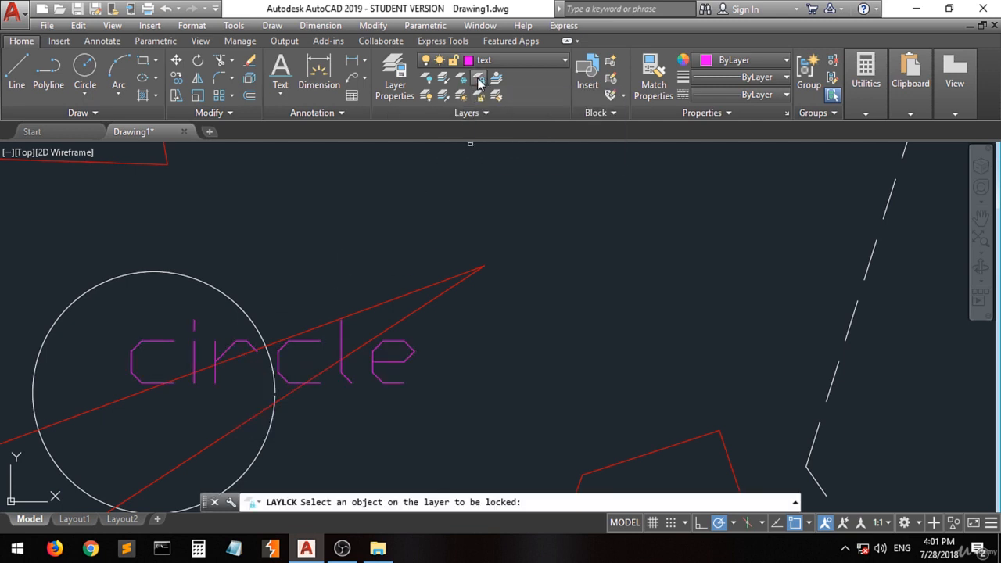
left_click(257, 324)
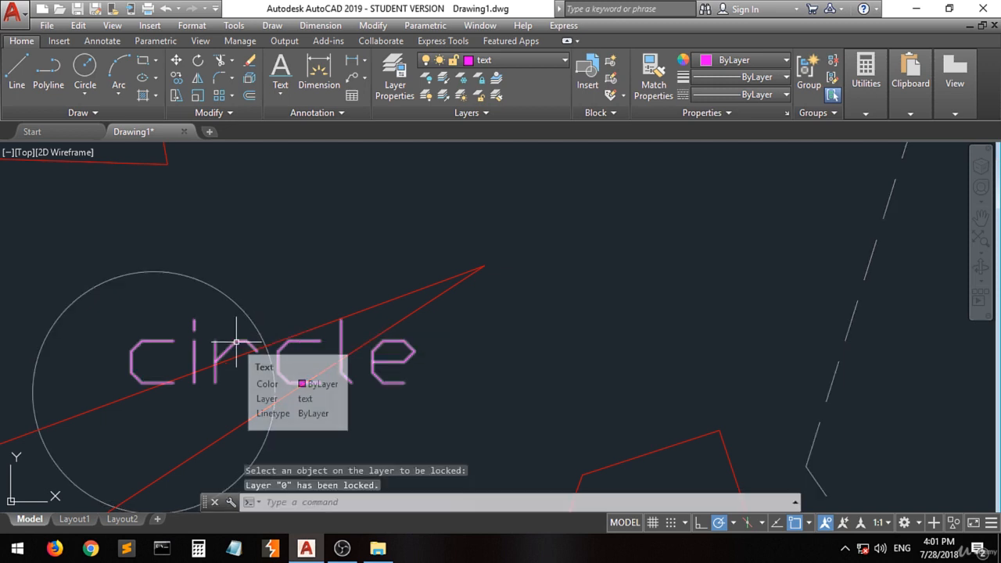
left_click(480, 79)
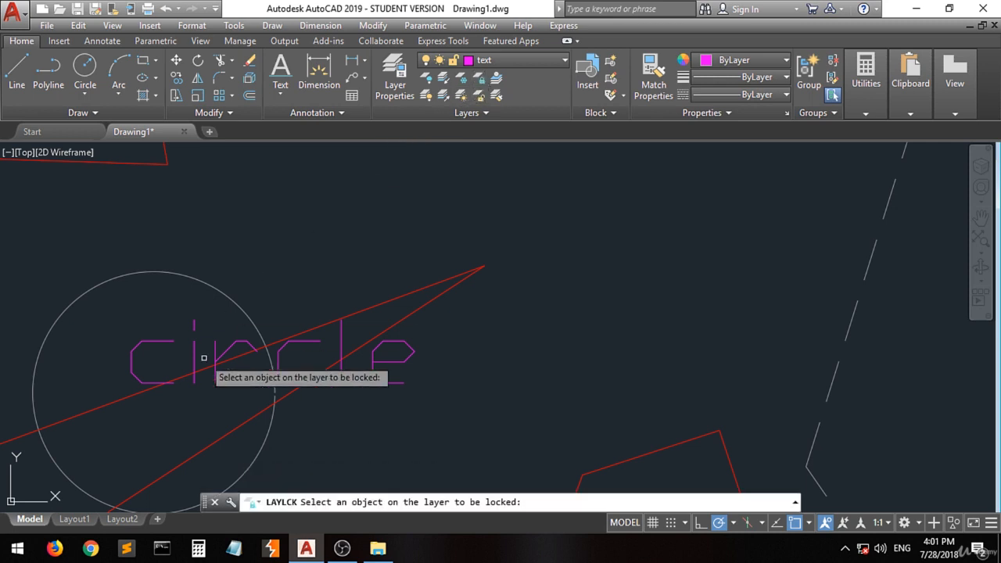
left_click(232, 346)
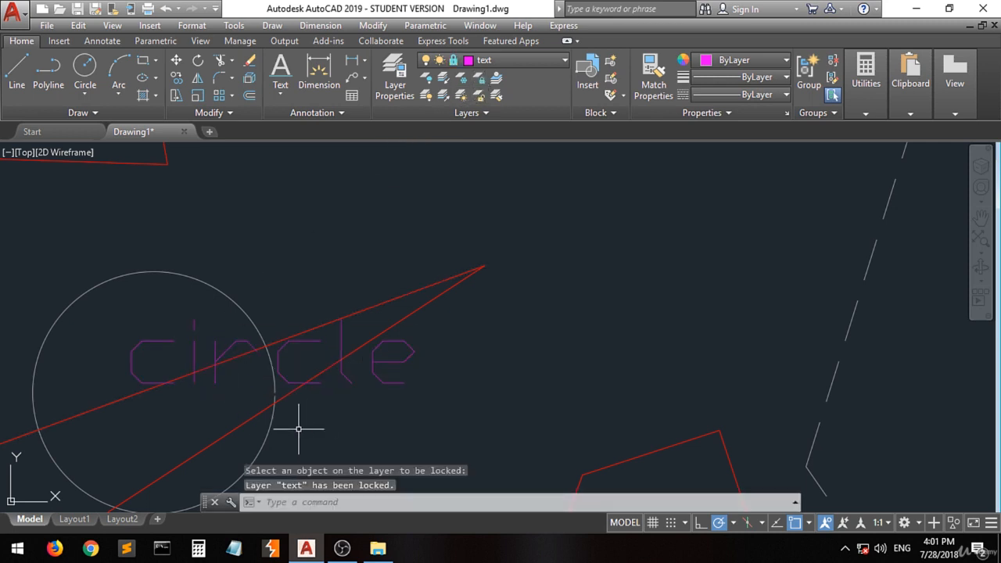
scroll(270, 368, "down", 6)
scroll(280, 378, "up", 6)
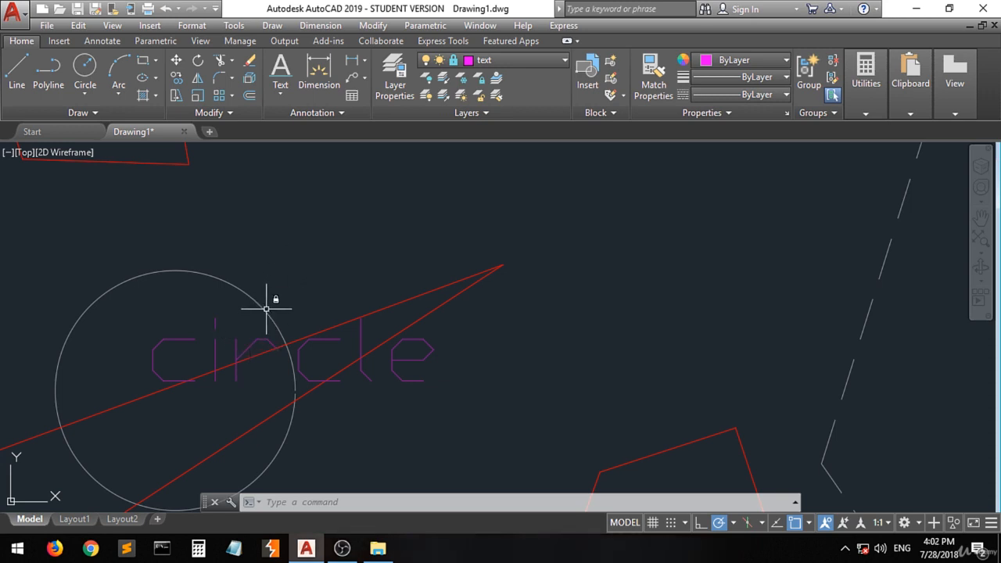
mouse_move(266, 309)
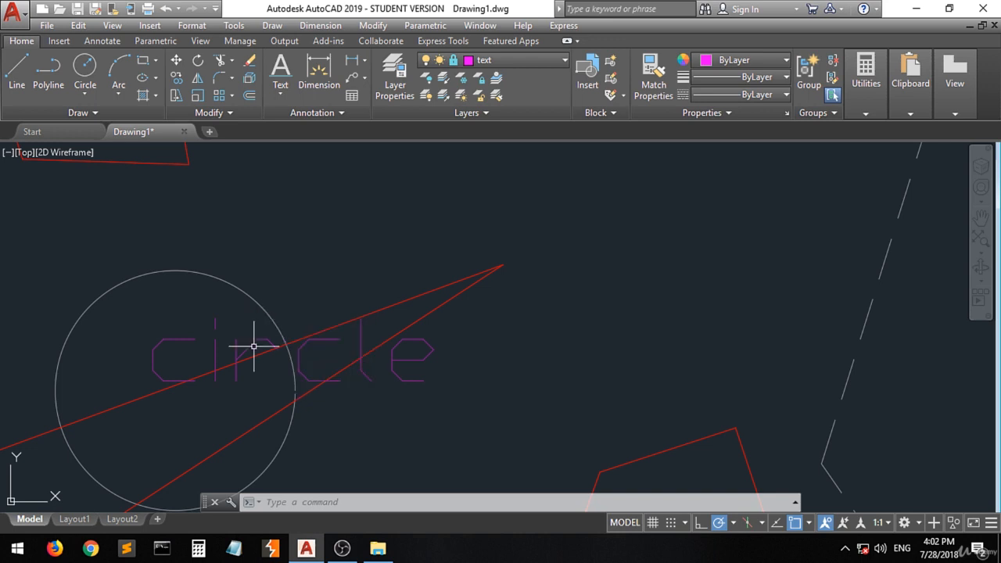
left_click(296, 339)
left_click(289, 347)
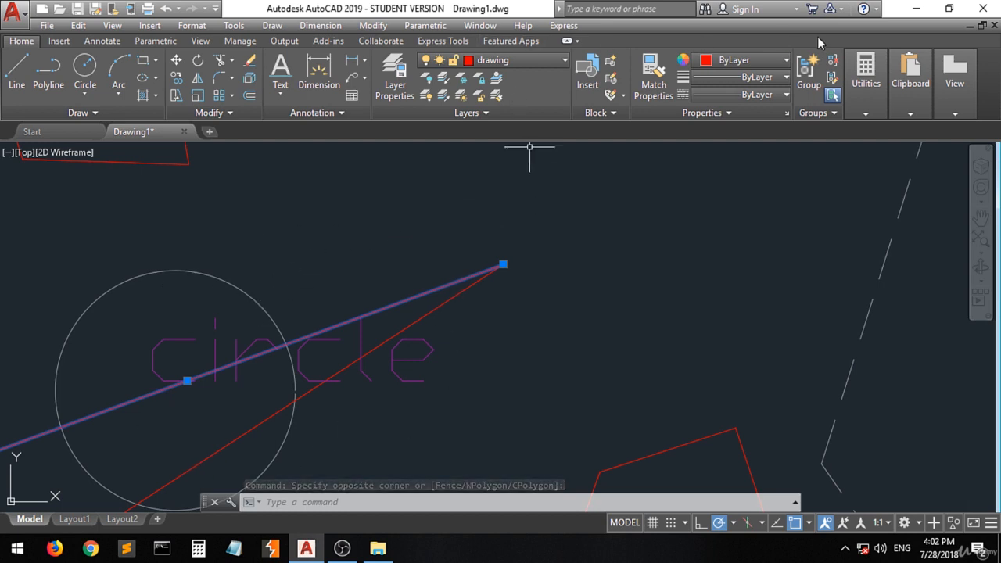
left_click(739, 61)
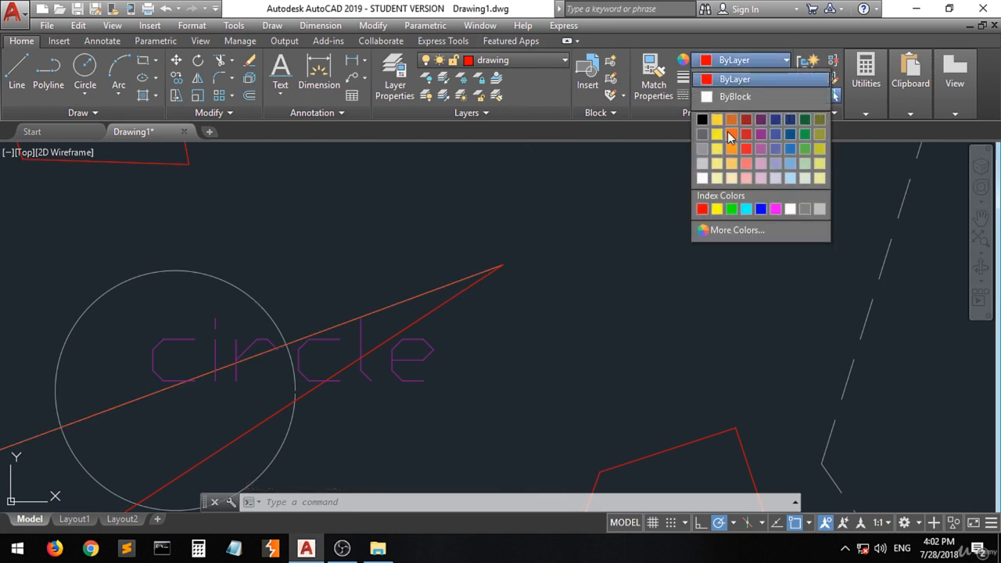
left_click(757, 61)
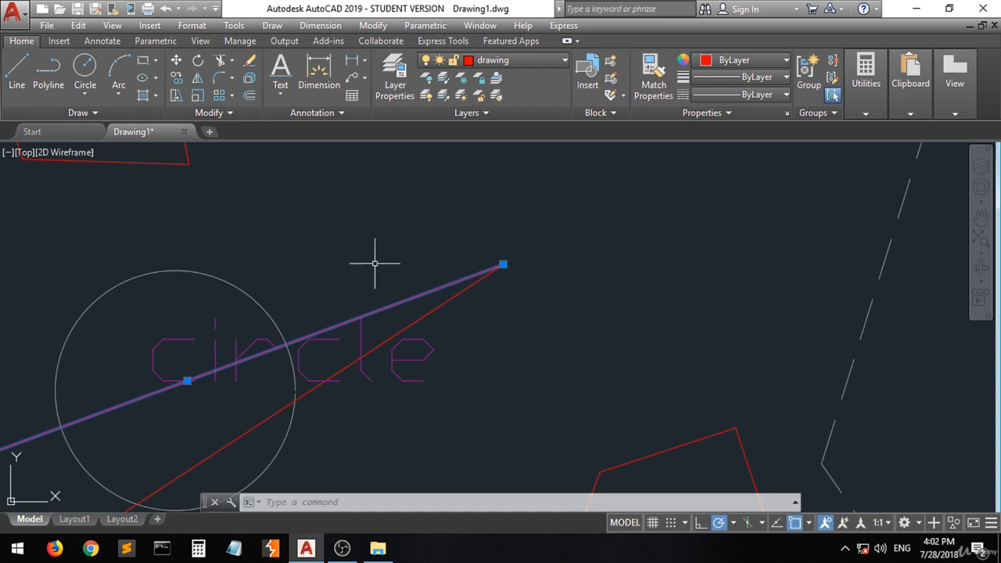
key("Escape")
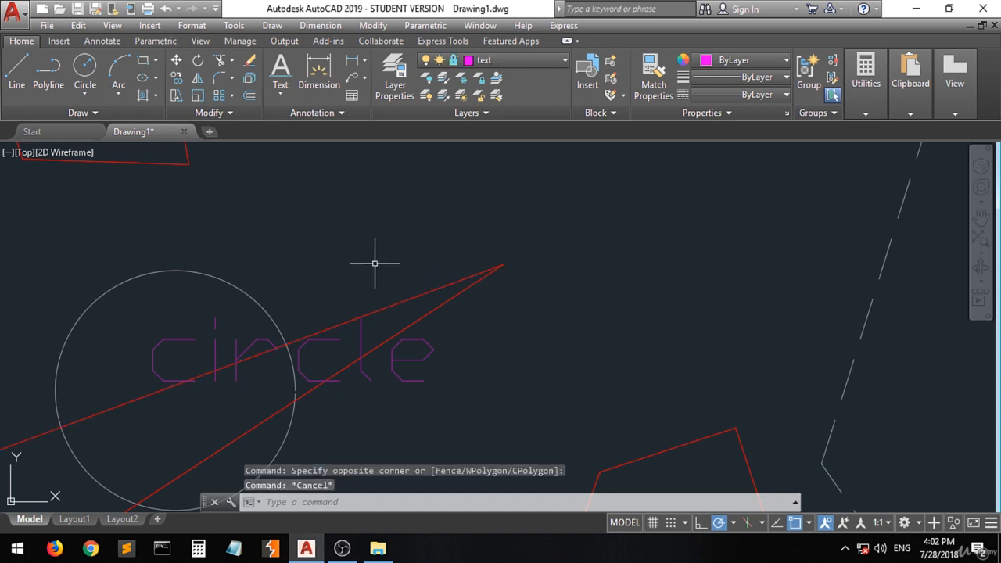
Step: Unlock the "text" layer by picking the "circle" text, and unlock layer 0 by picking the white circle
scroll(375, 264, "down", 4)
scroll(375, 263, "up", 2)
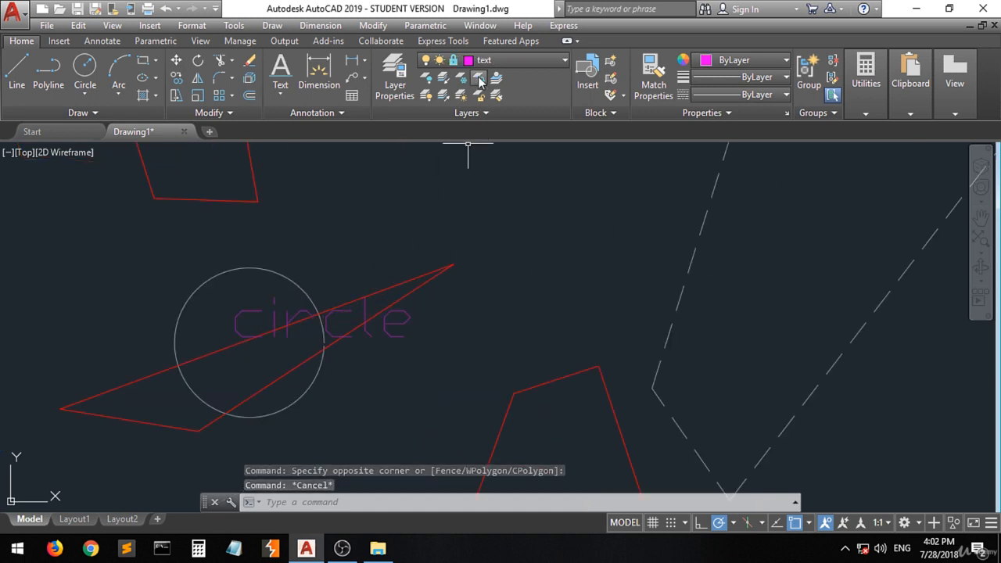
left_click(479, 95)
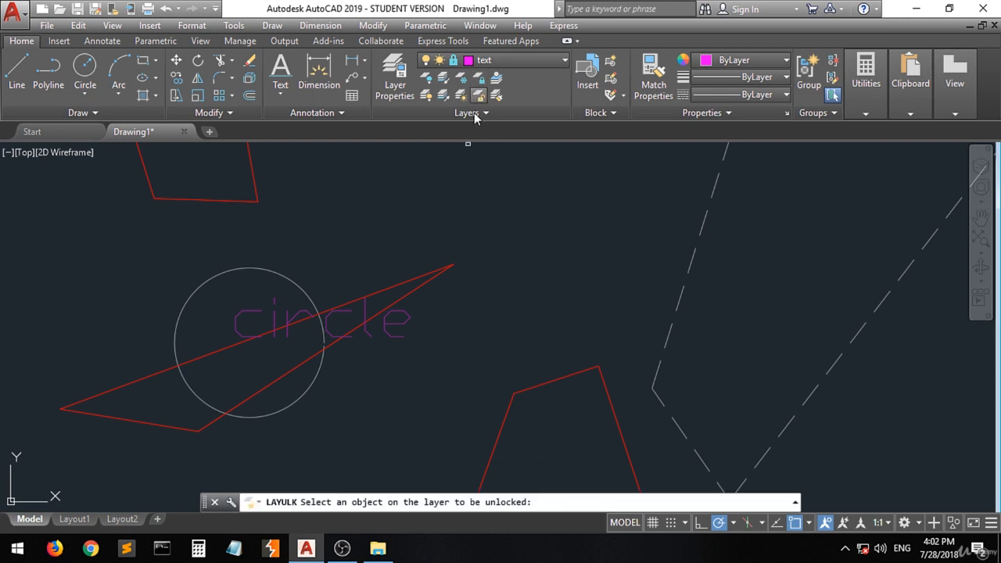
left_click(329, 314)
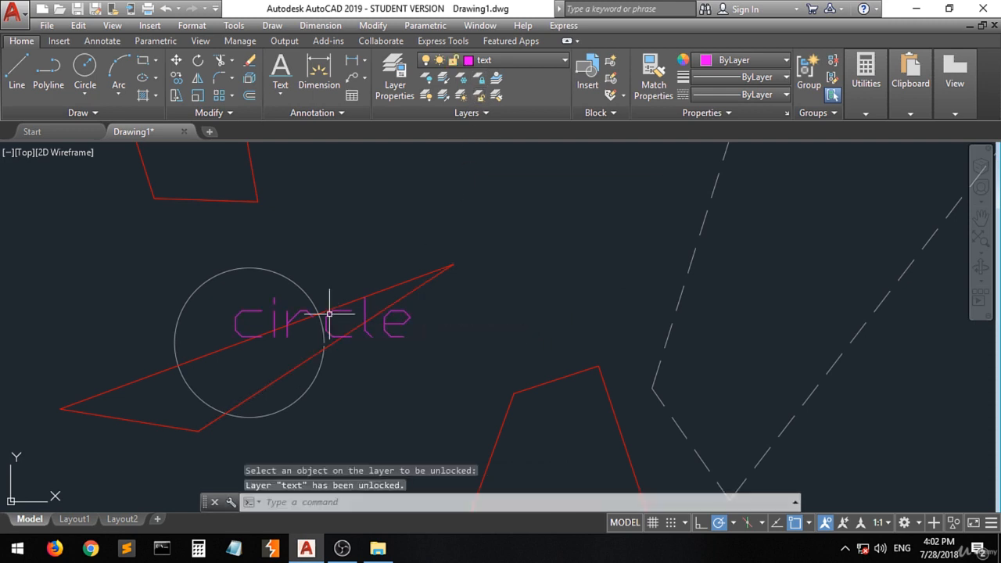
left_click(479, 95)
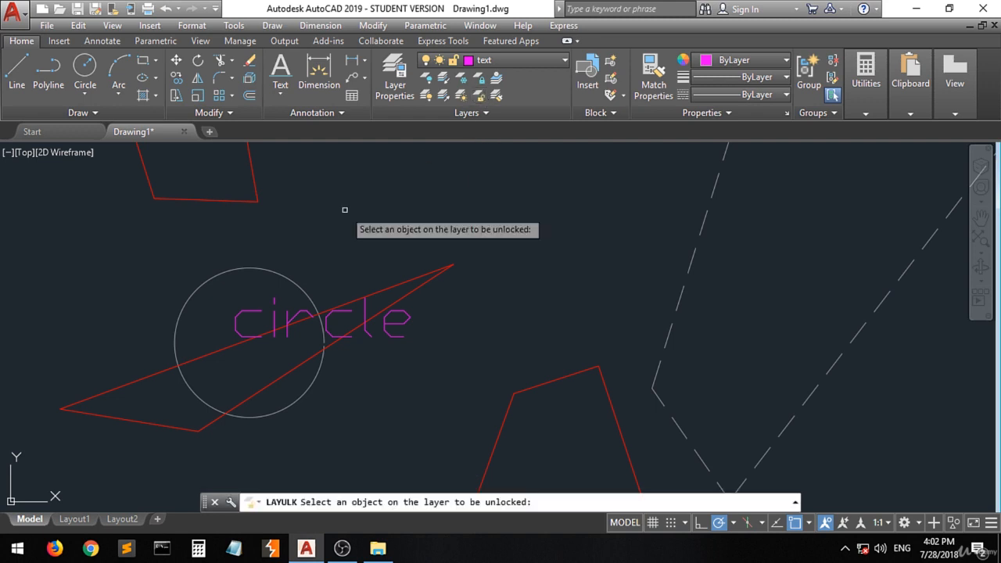
left_click(289, 279)
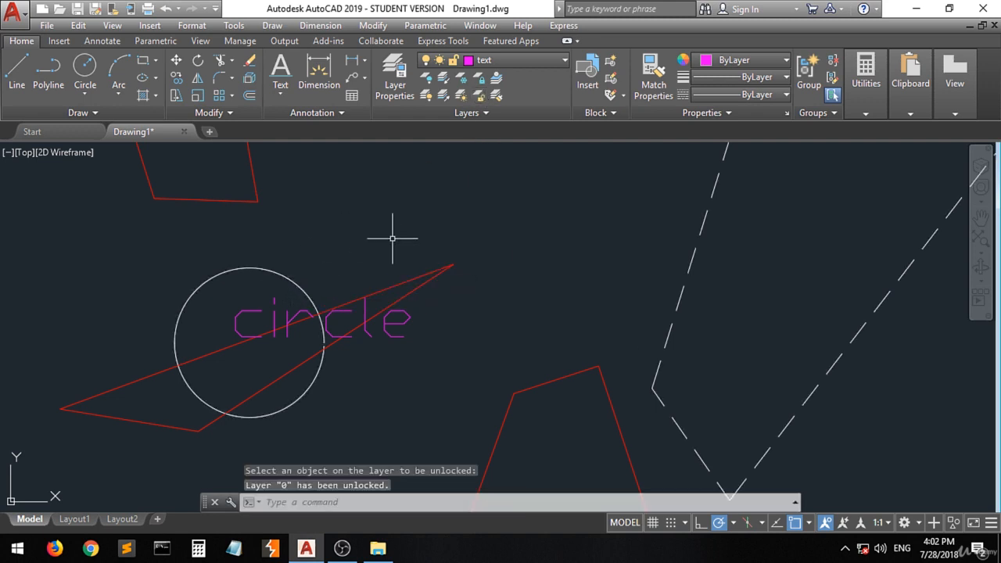
Step: Set the colour of the short upper edge of the red quadrilateral beside the dashed outline to yellow
scroll(375, 415, "down", 2)
scroll(375, 415, "down", 2)
scroll(273, 253, "down", 1)
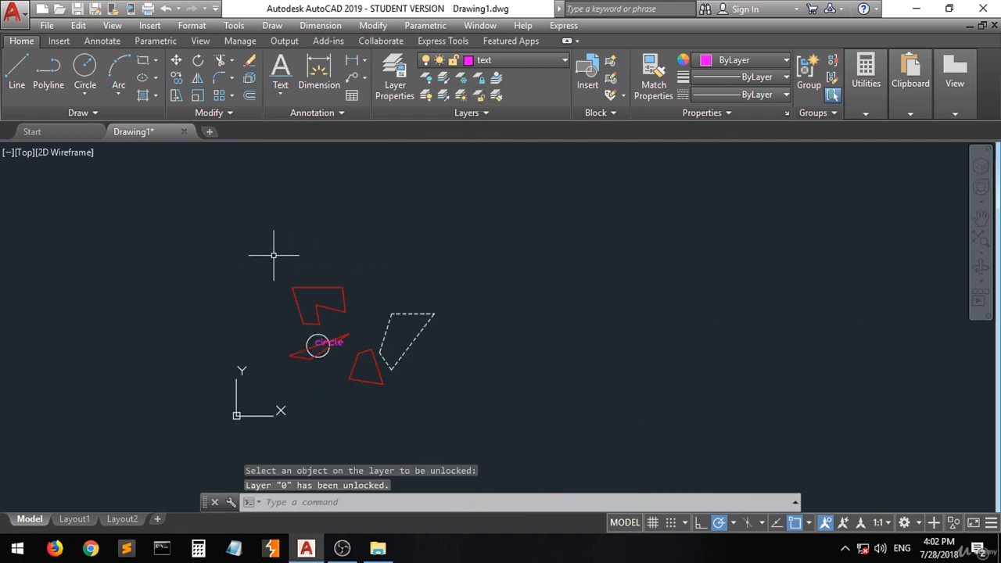
scroll(380, 358, "up", 1)
scroll(322, 339, "up", 1)
scroll(322, 339, "up", 1)
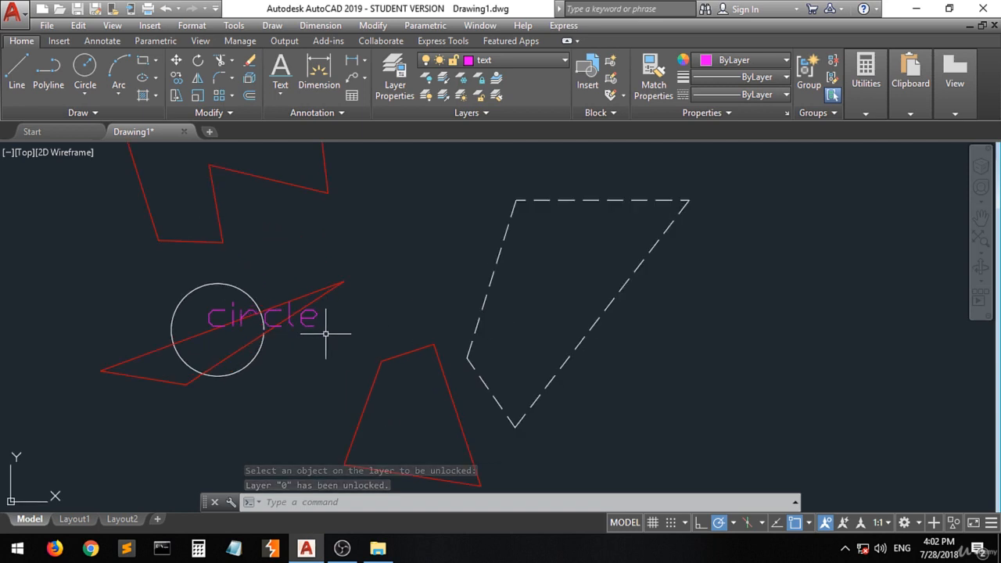
left_click(411, 352)
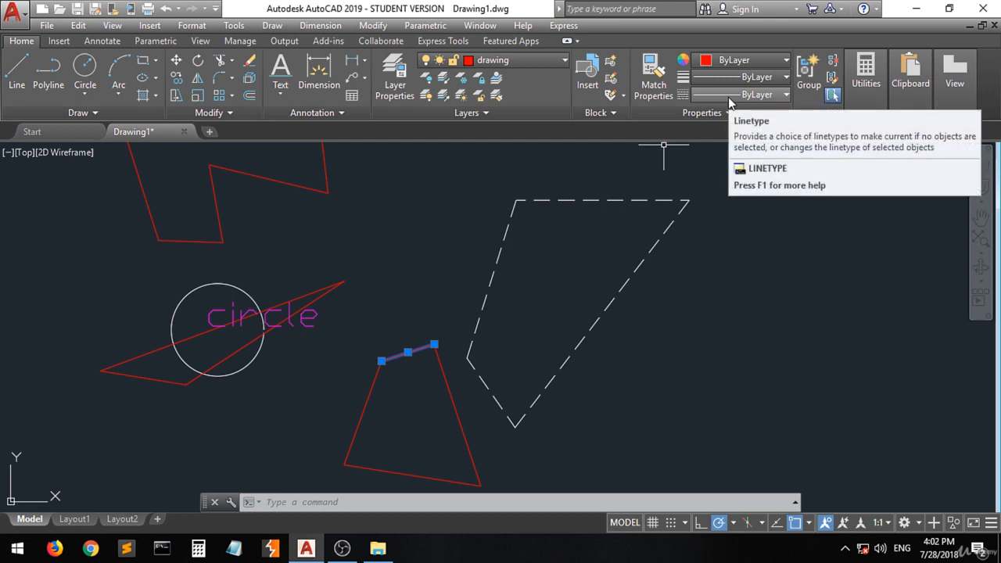
left_click(772, 61)
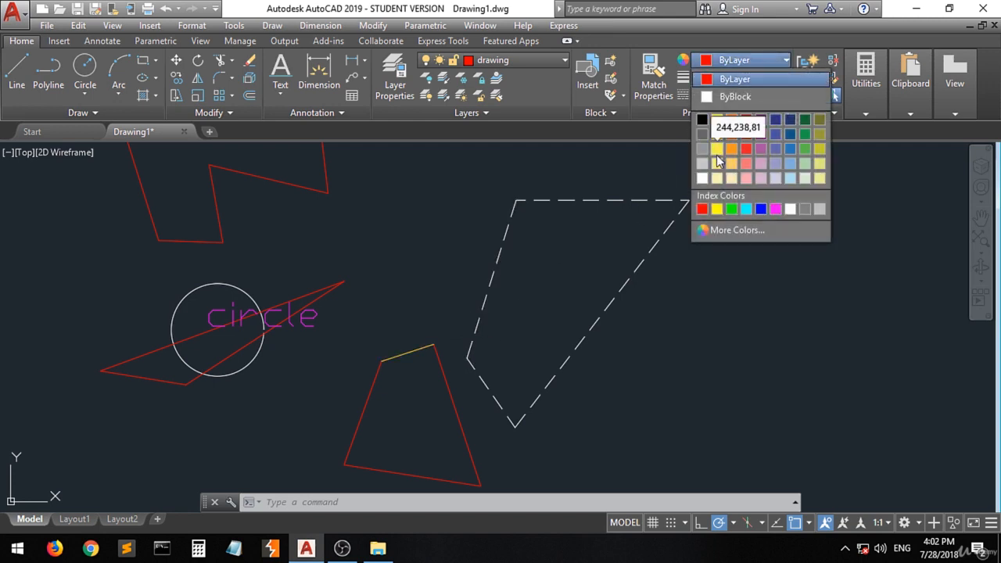
left_click(717, 209)
Step: Give the yellow upper edge of the quadrilateral a 1.40 mm lineweight and the HIDDEN linetype, and deselect it
left_click(764, 78)
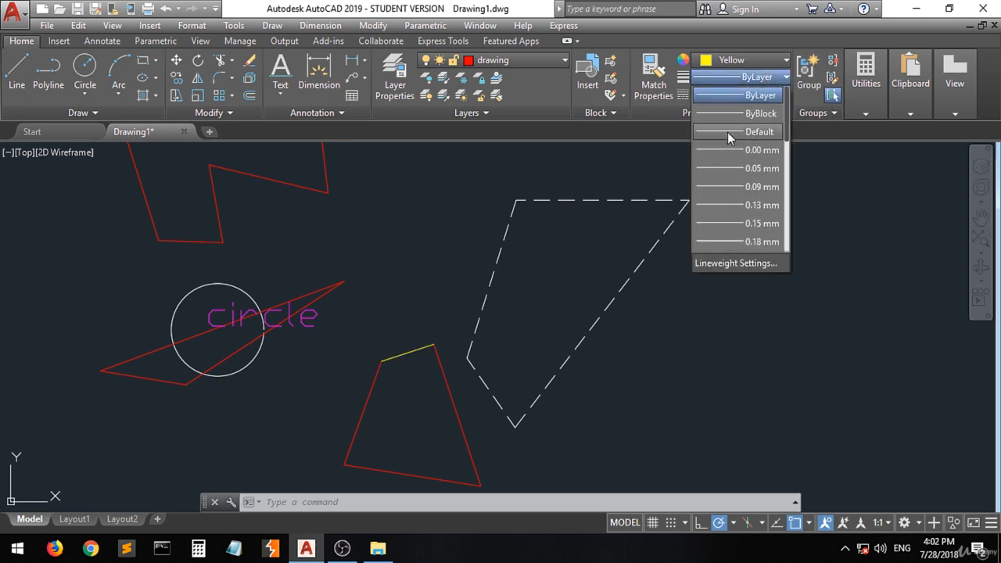
scroll(735, 216, "down", 5)
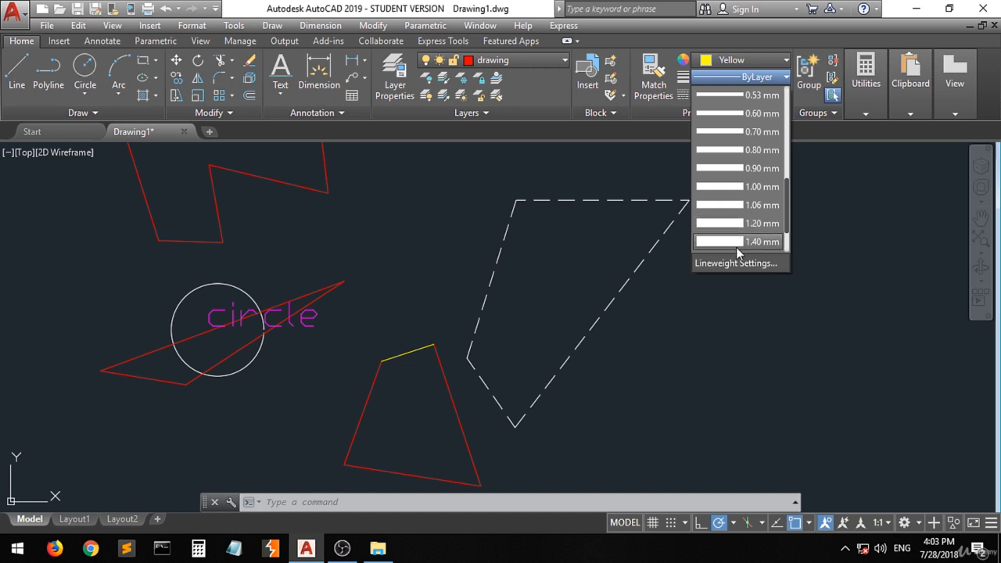
left_click(733, 243)
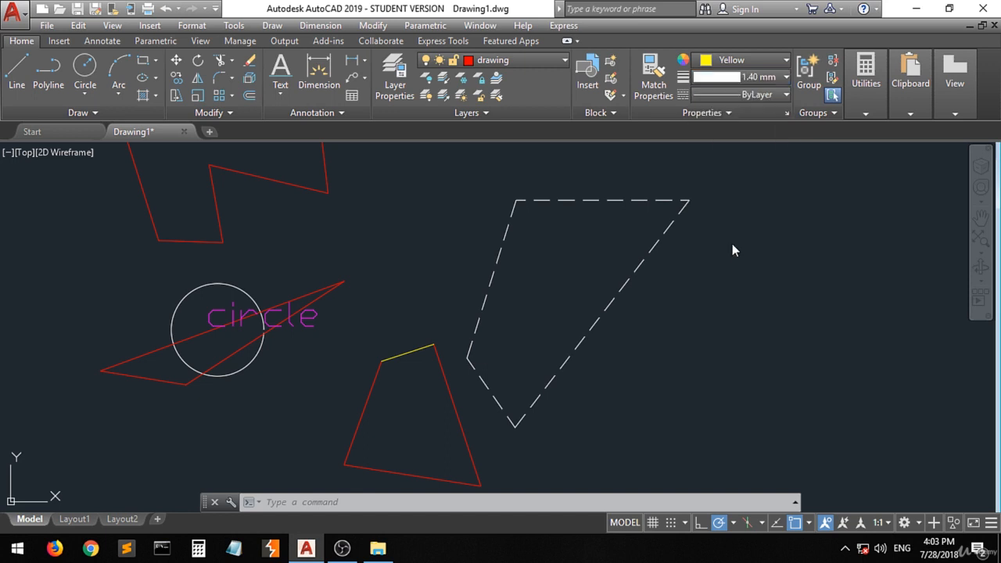
left_click(756, 94)
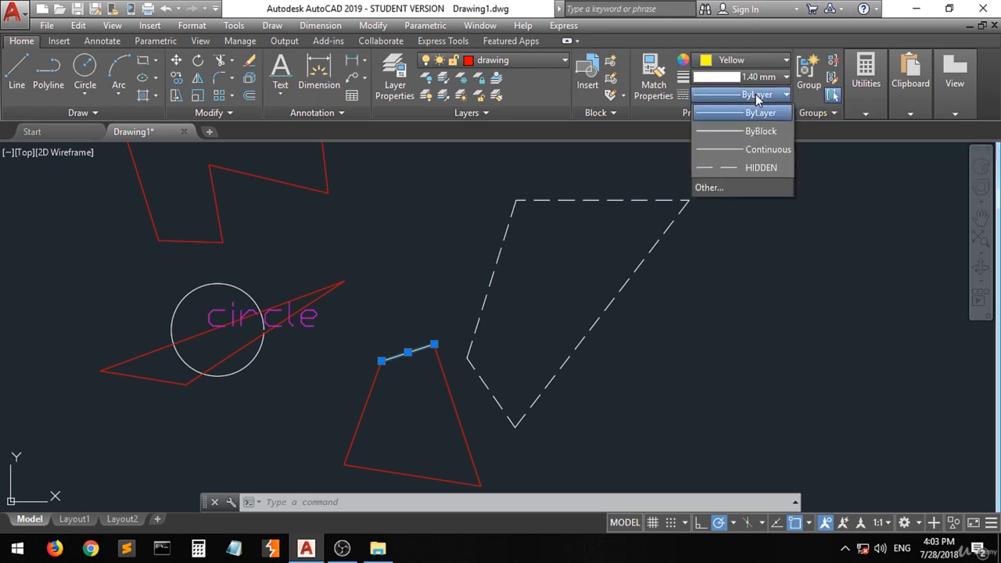
left_click(762, 168)
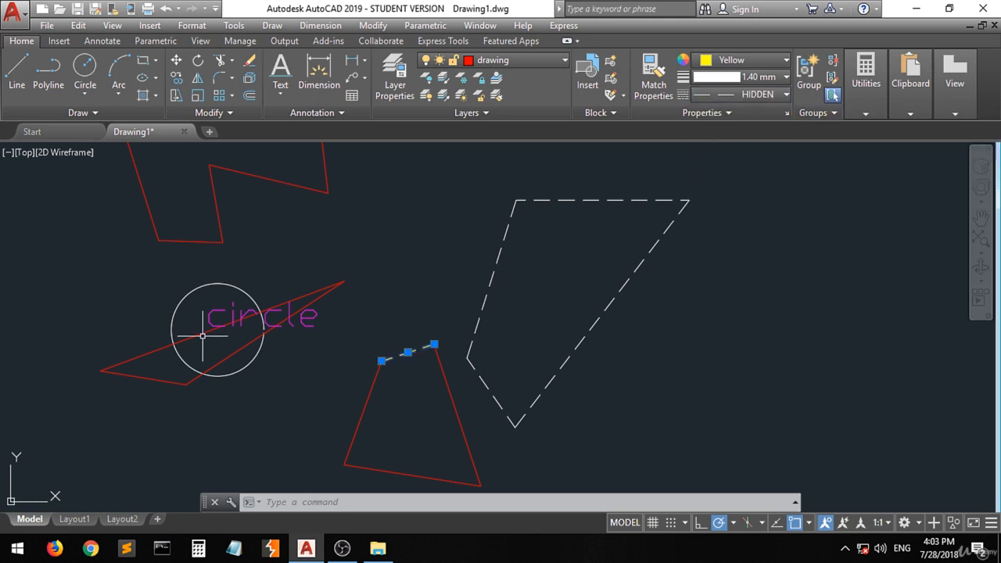
key("Escape")
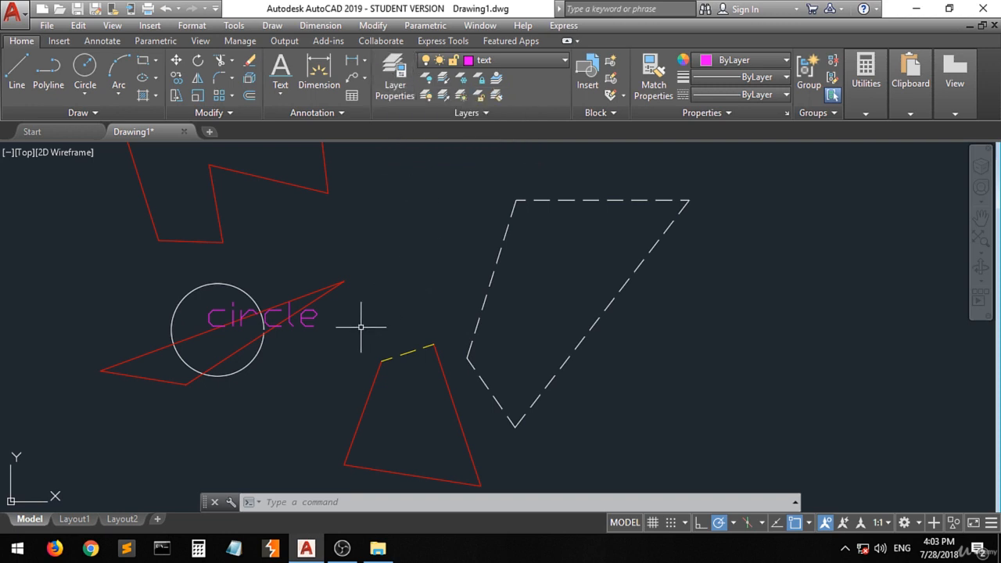
scroll(361, 327, "down", 2)
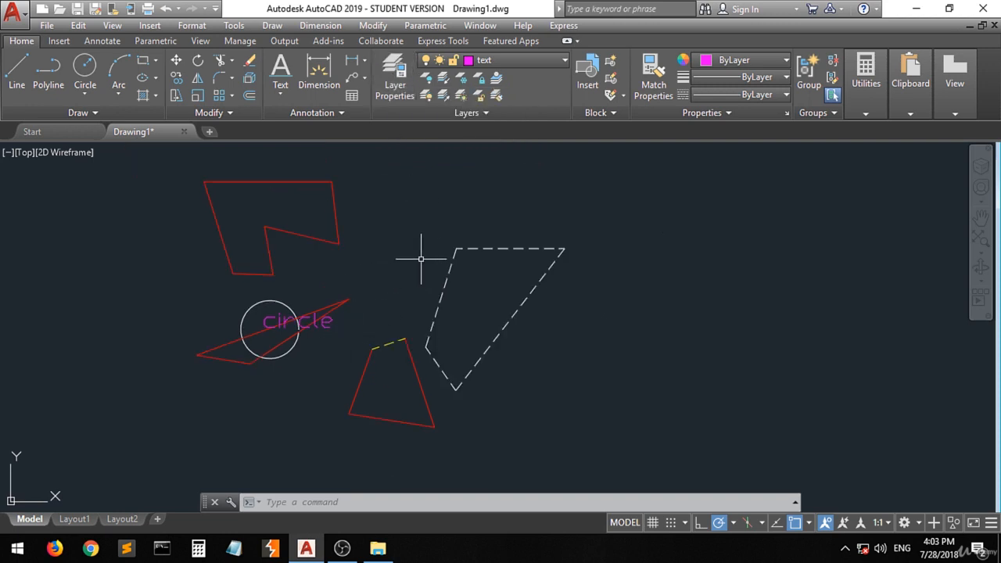